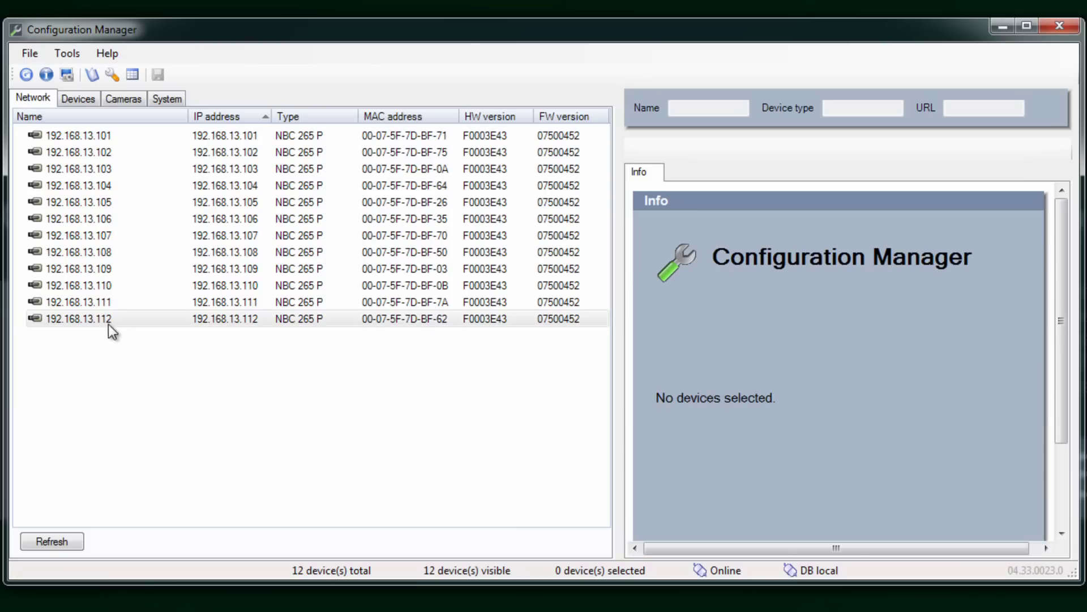
Add all twelve detected devices, 192.168.13.101 through 192.168.13.112, to the system in a group named CCTV
left_click(108, 321)
left_click(83, 138, "shift")
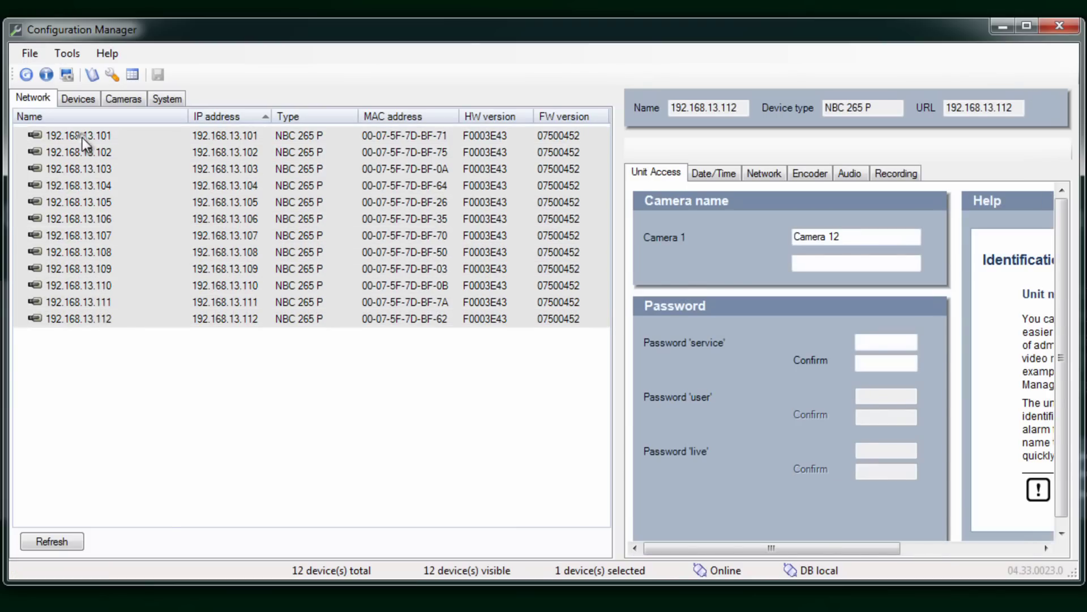
right_click(83, 137)
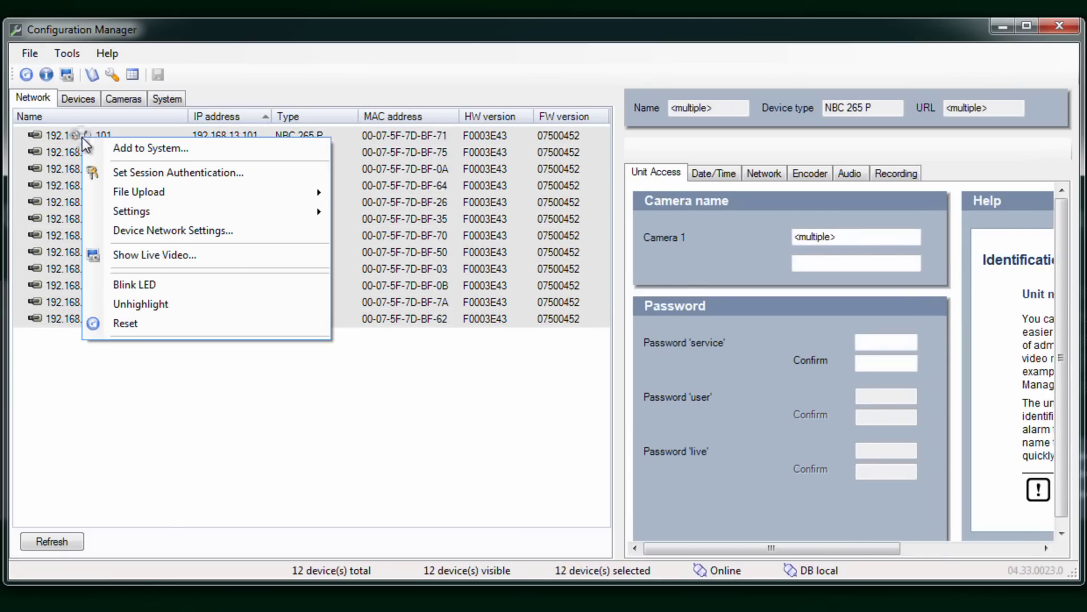
left_click(232, 148)
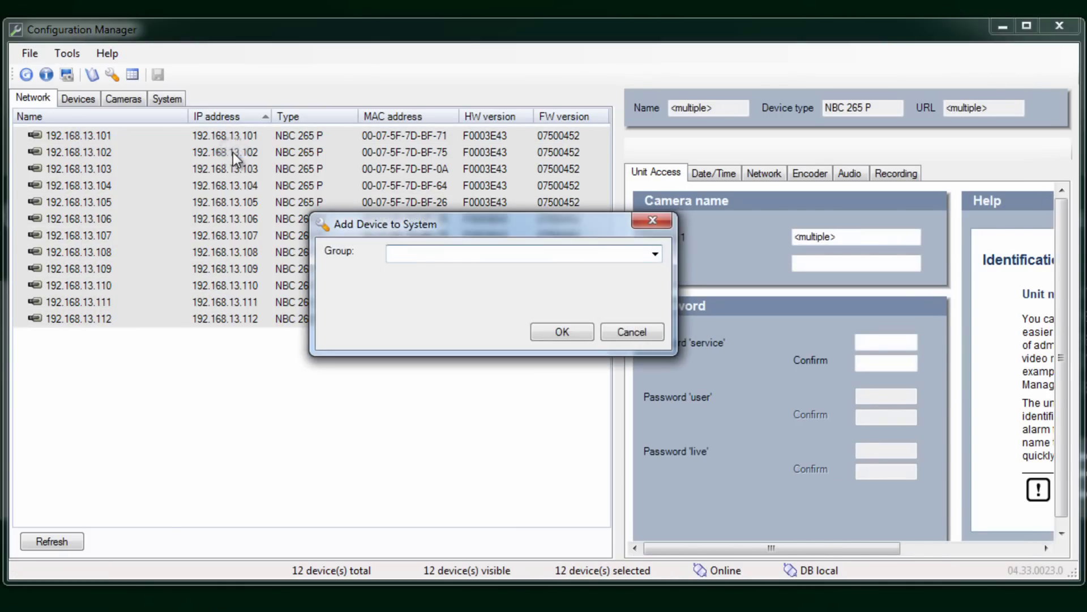
type("CCTV")
left_click(536, 333)
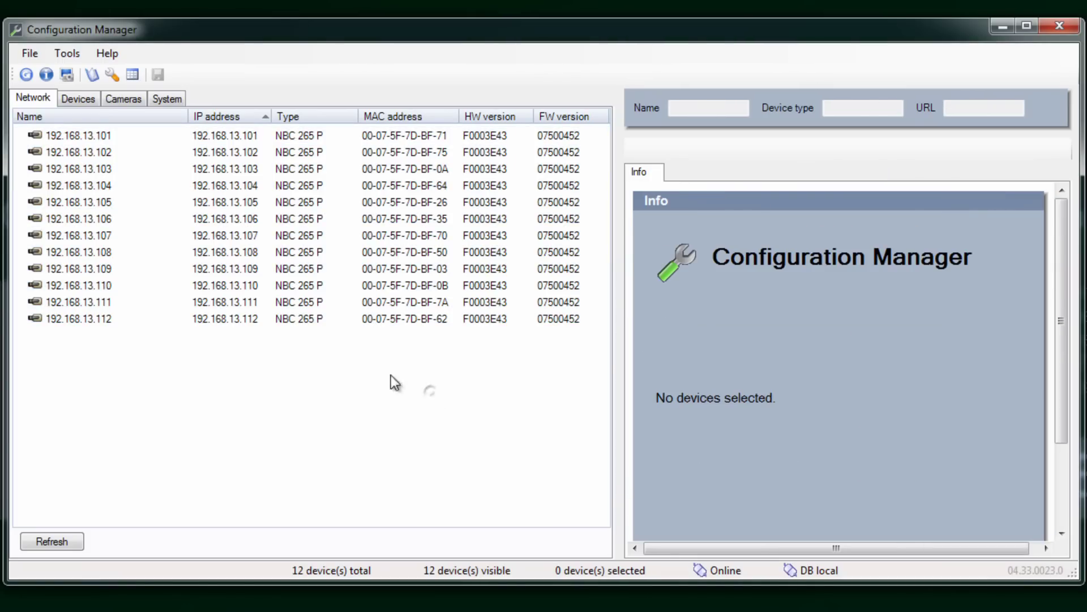
Widen the settings area and review device 192.168.13.101's unit access, date/time, network, encoder, audio and recording settings
left_click(96, 140)
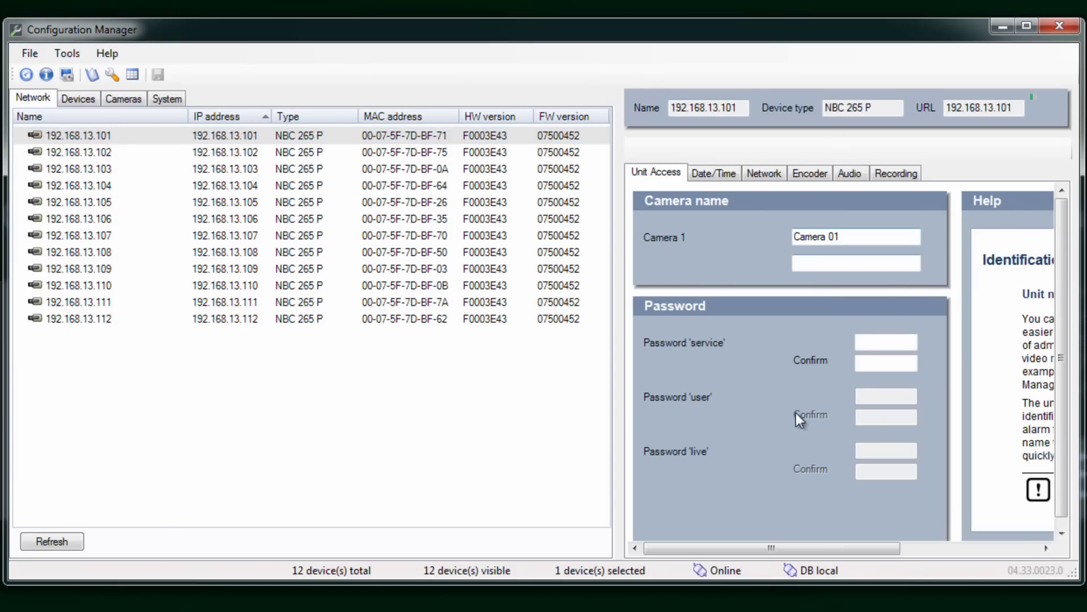
left_click_drag(618, 472, 299, 434)
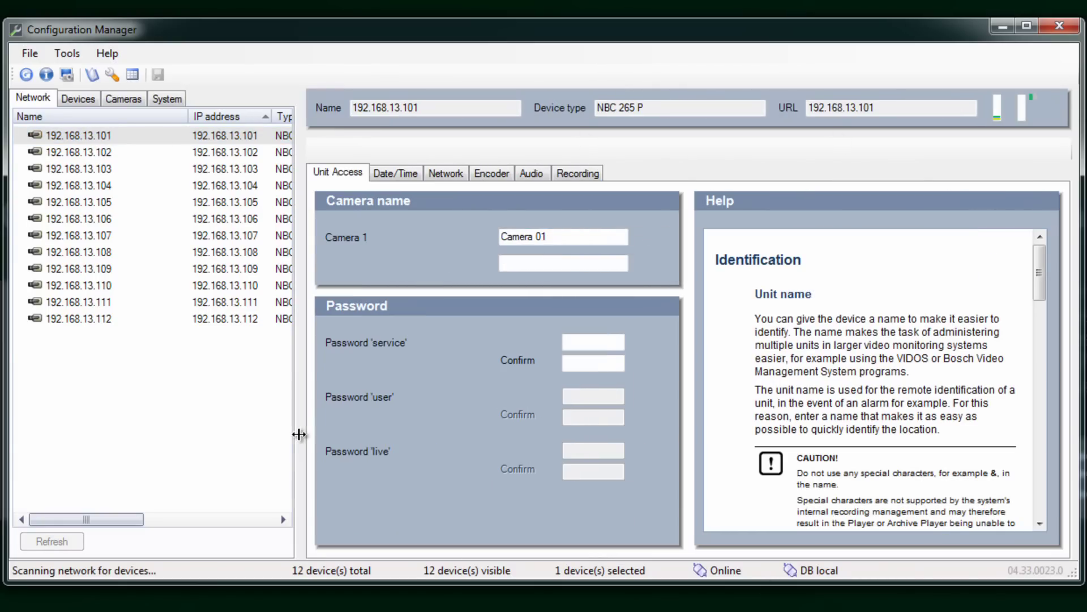
left_click(383, 173)
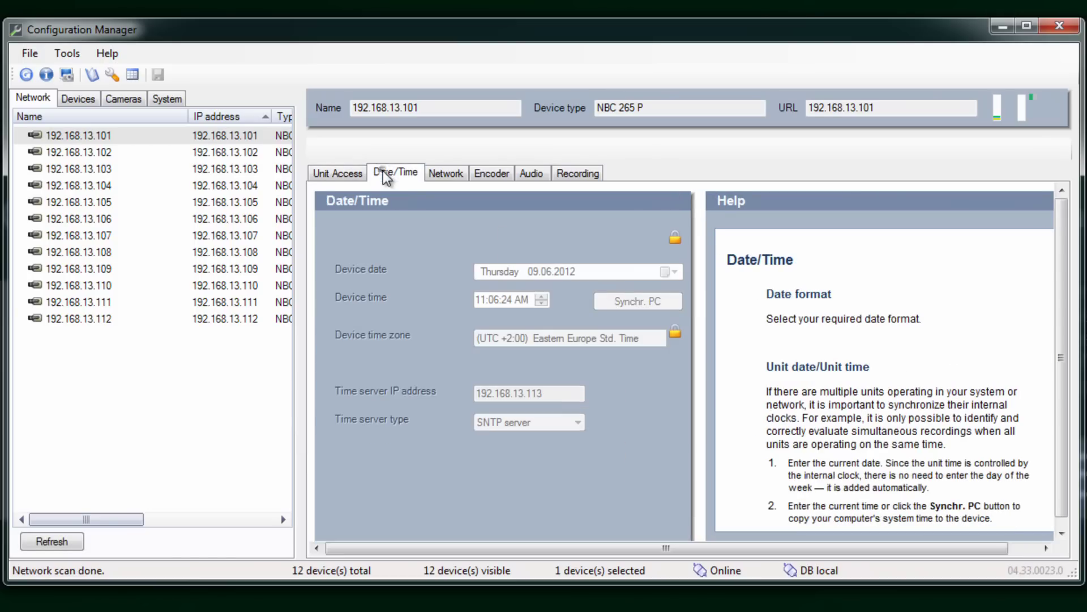
left_click(428, 175)
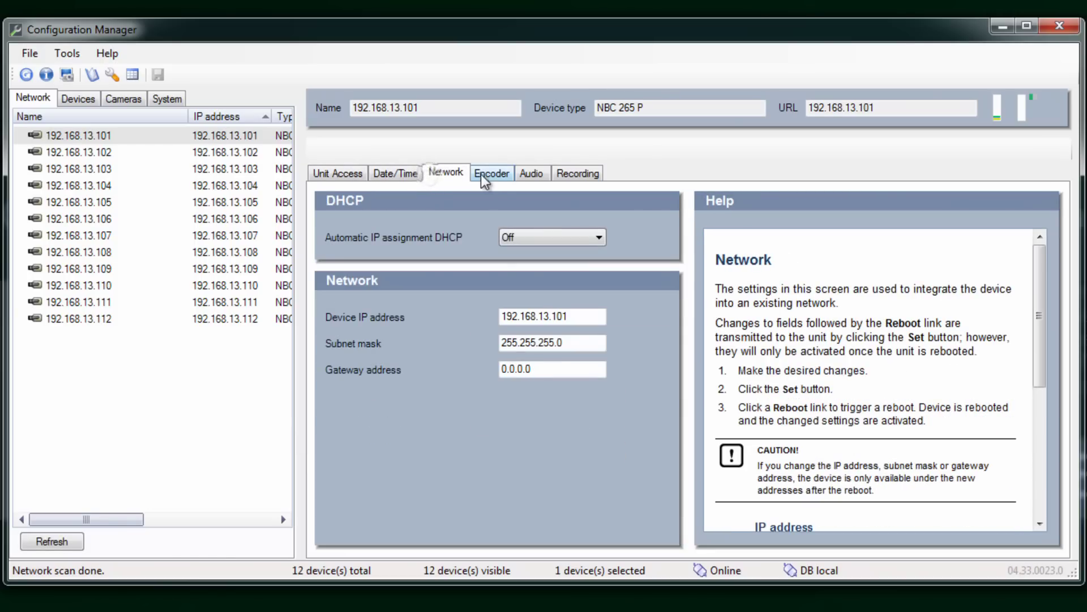
left_click(497, 174)
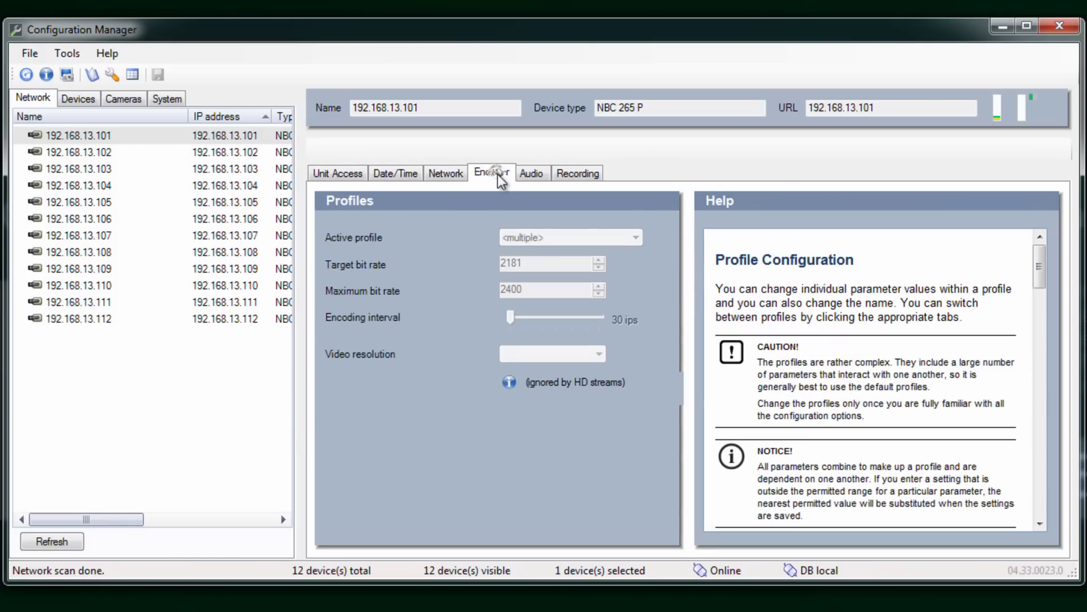
left_click(529, 176)
left_click(576, 175)
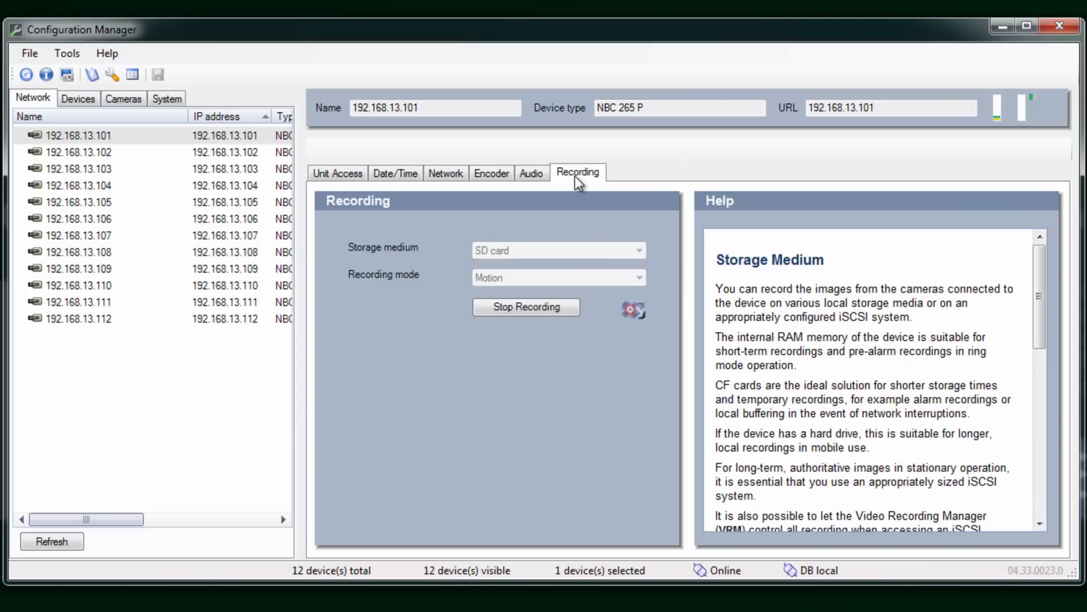
View the live video of device 192.168.13.101, and close the video window
right_click(103, 138)
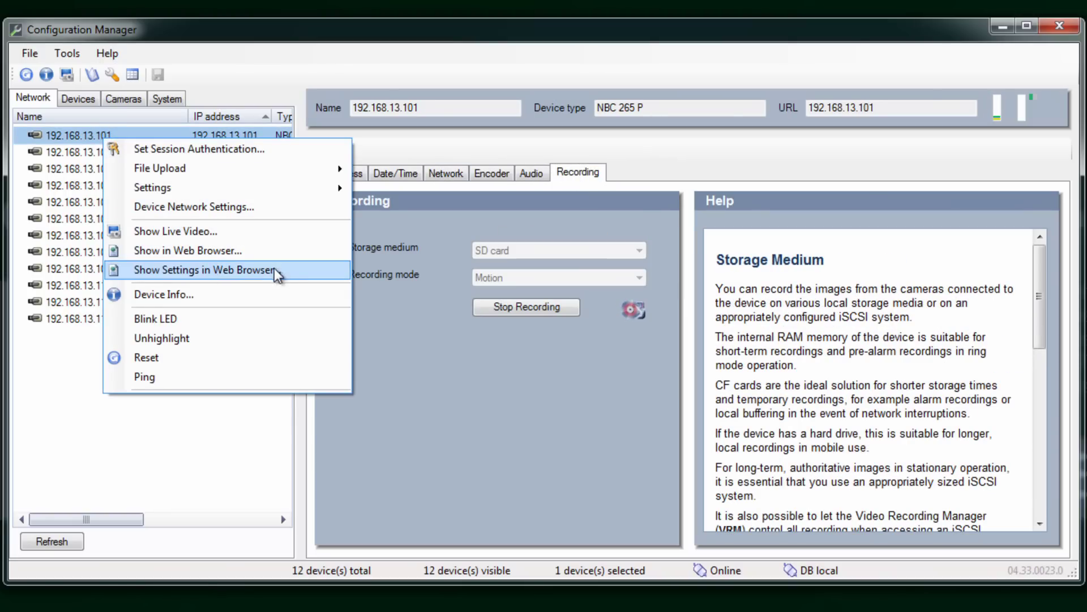
left_click(335, 231)
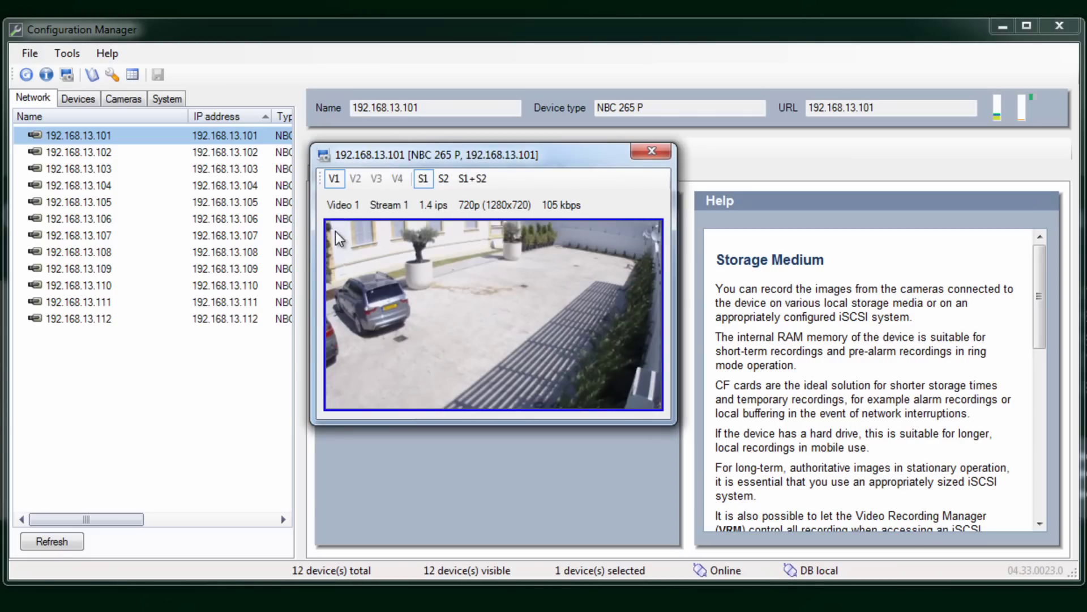
left_click(651, 153)
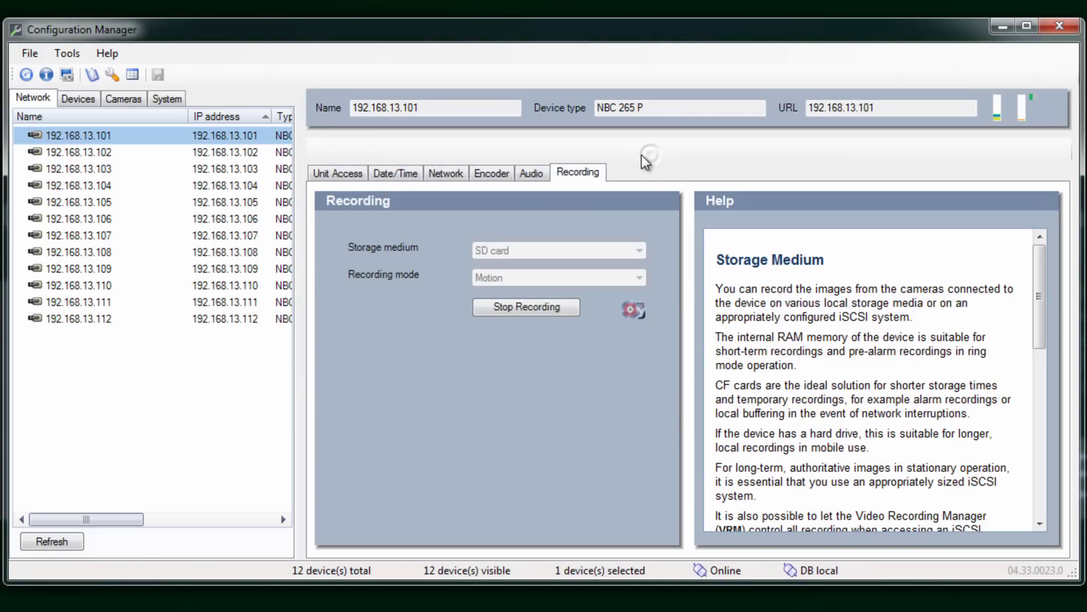
Open the device information for 192.168.13.101 and examine its general details, status values and load indicators
right_click(50, 136)
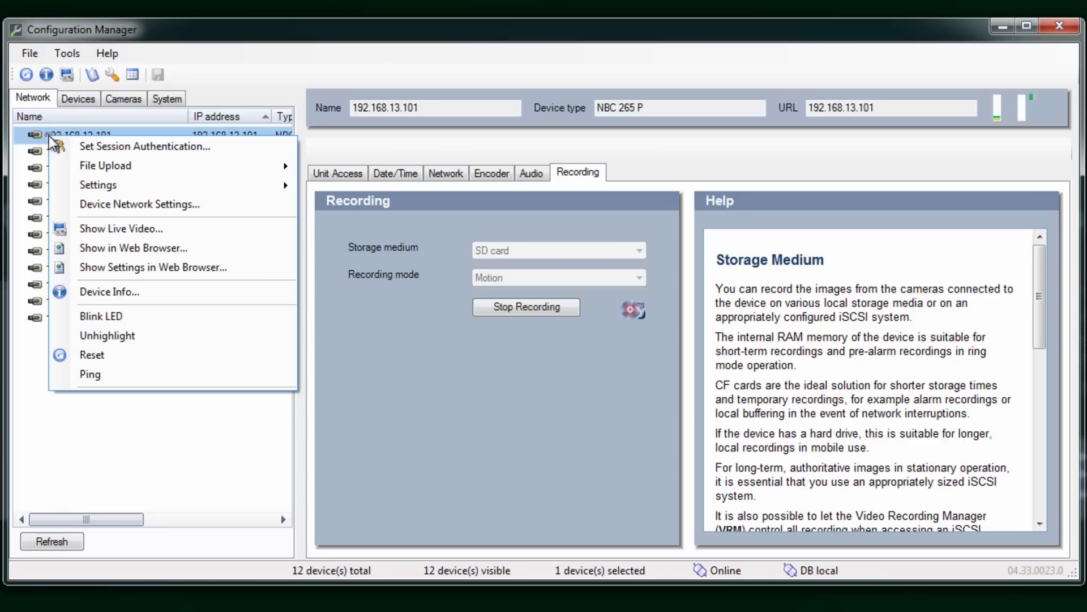
left_click(131, 290)
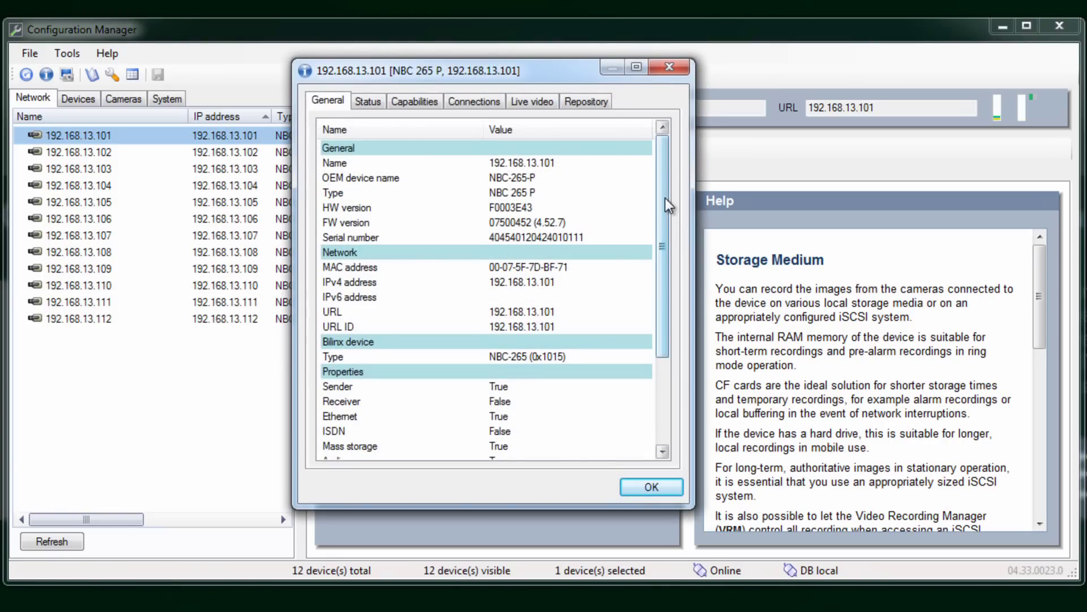
mouse_move(665, 198)
left_mouse_down()
mouse_move(666, 304)
mouse_move(661, 181)
left_mouse_up()
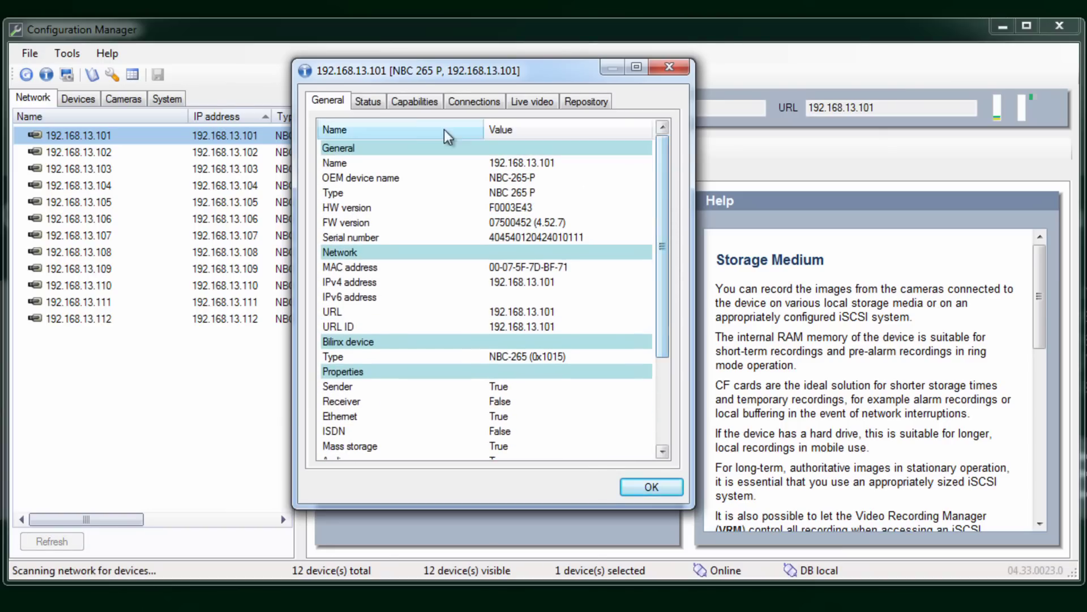
left_click(368, 101)
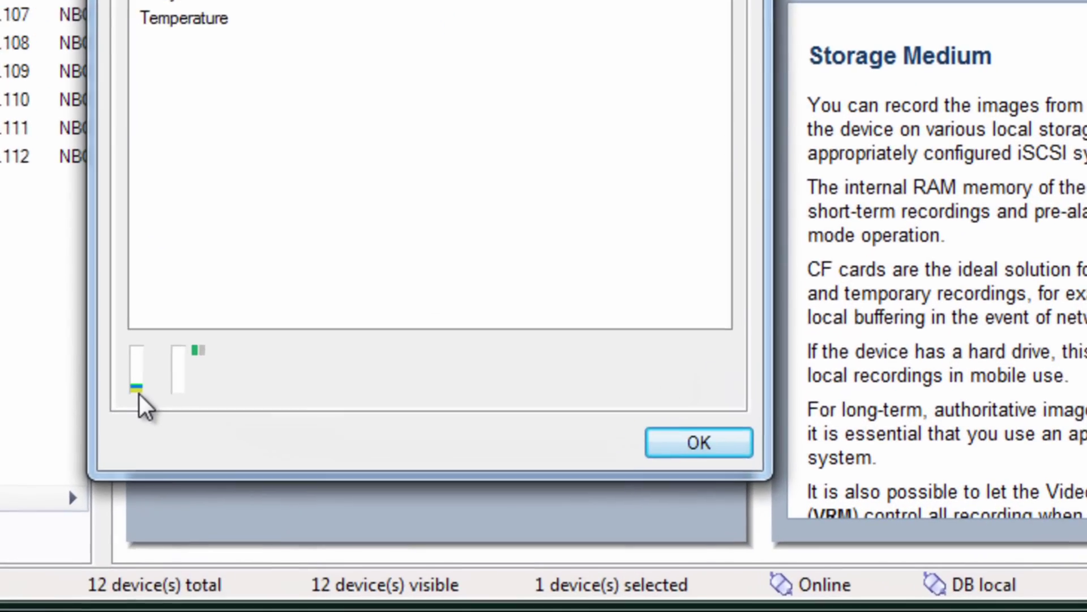
mouse_move(322, 456)
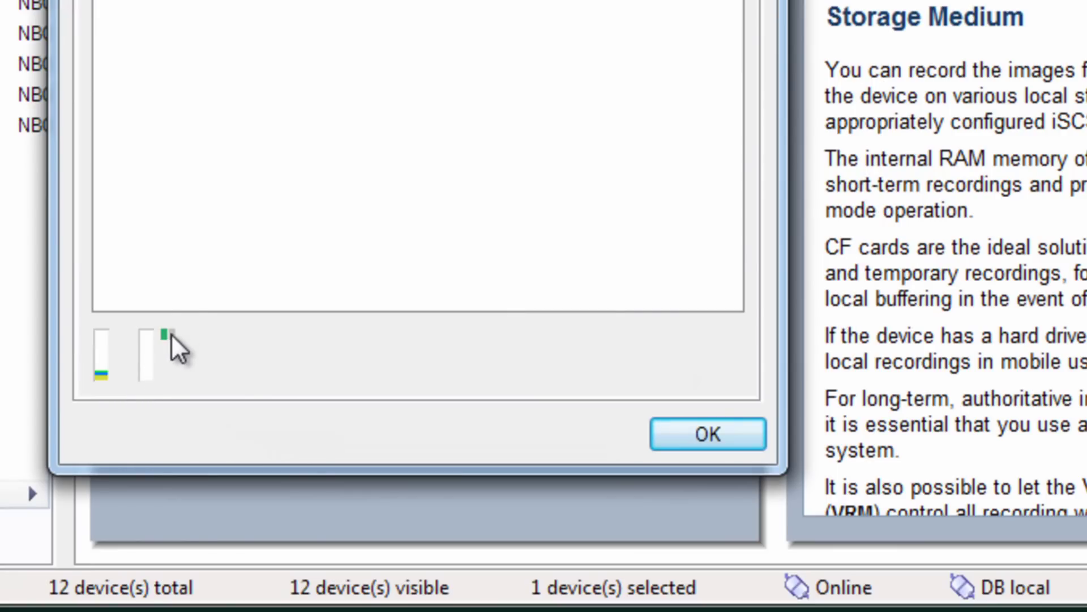
mouse_move(168, 334)
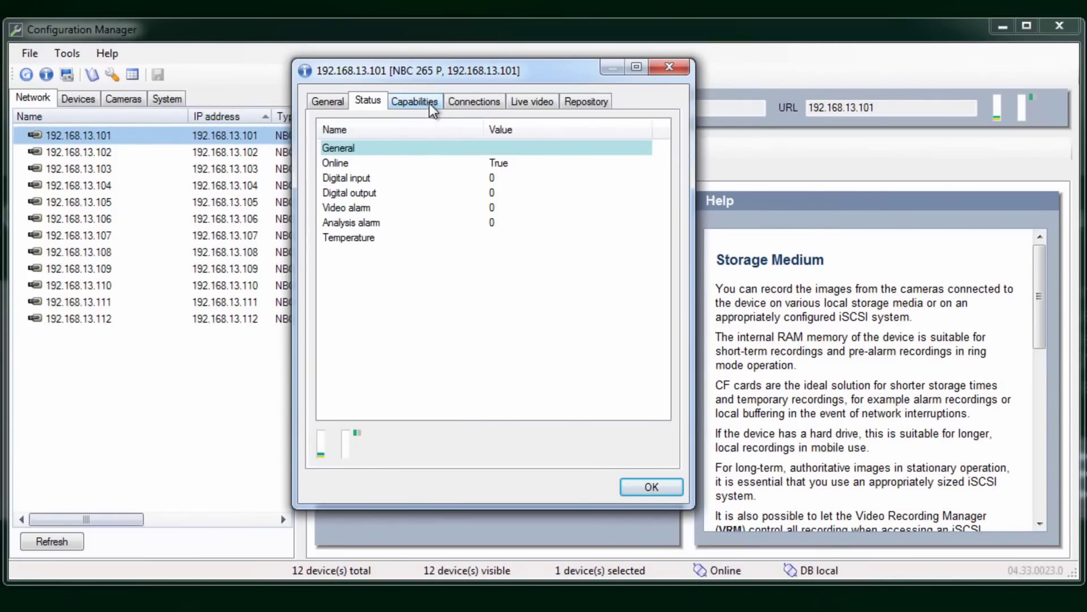
Examine the device's capabilities, connections, live video and repository information, and close the device information
left_click(430, 102)
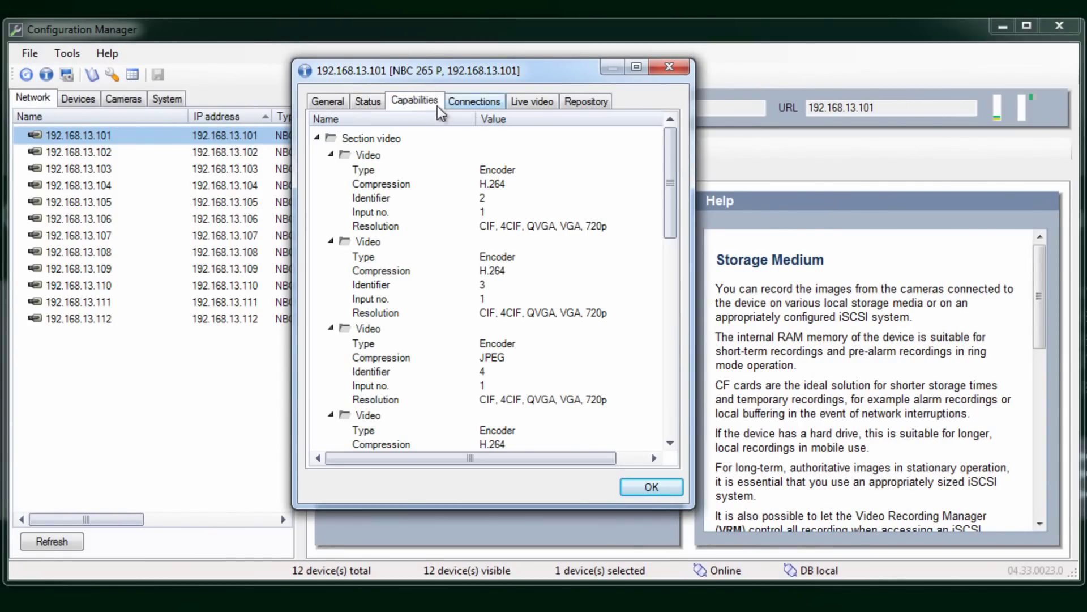
left_click_drag(668, 167, 640, 162)
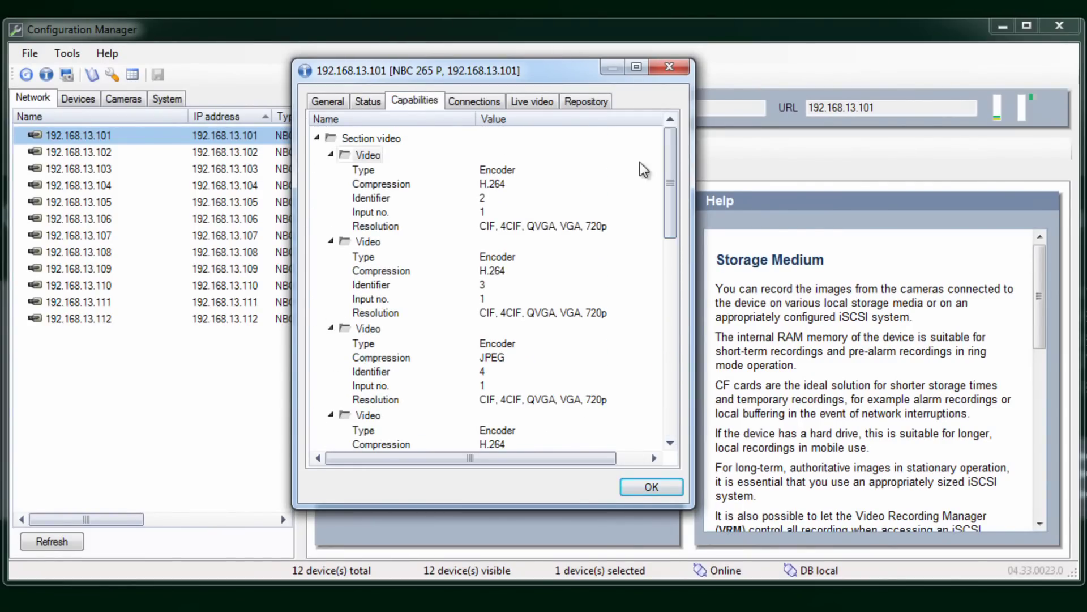
left_click(474, 103)
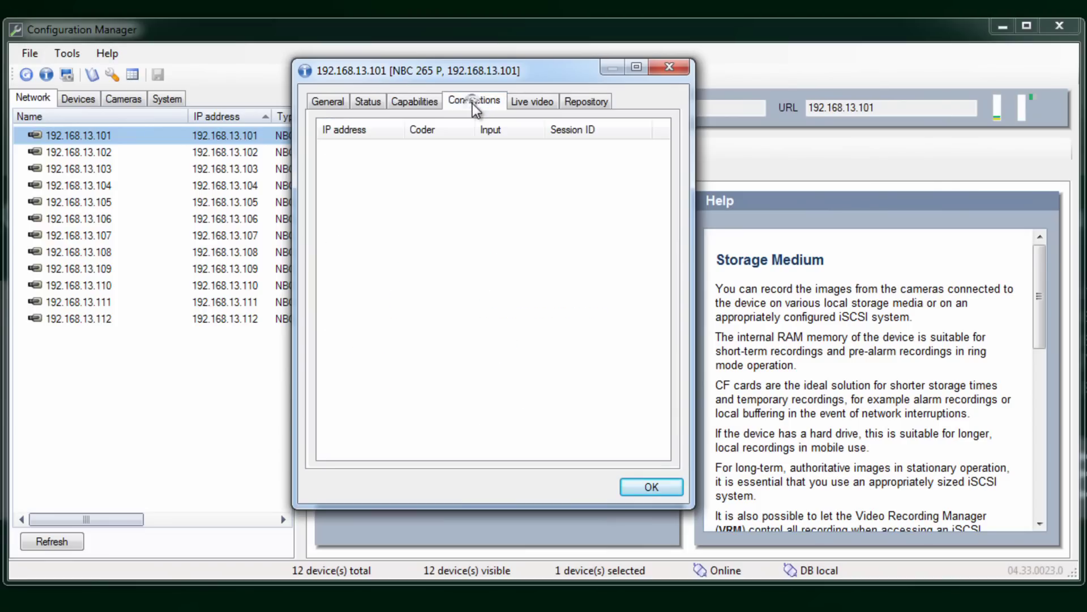
left_click(534, 108)
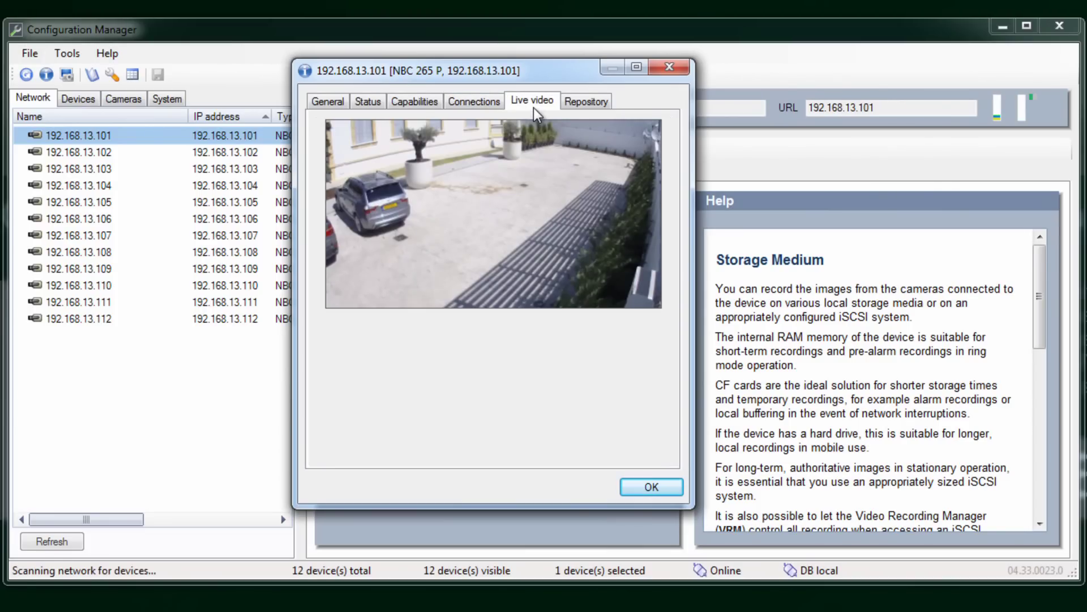
left_click(586, 105)
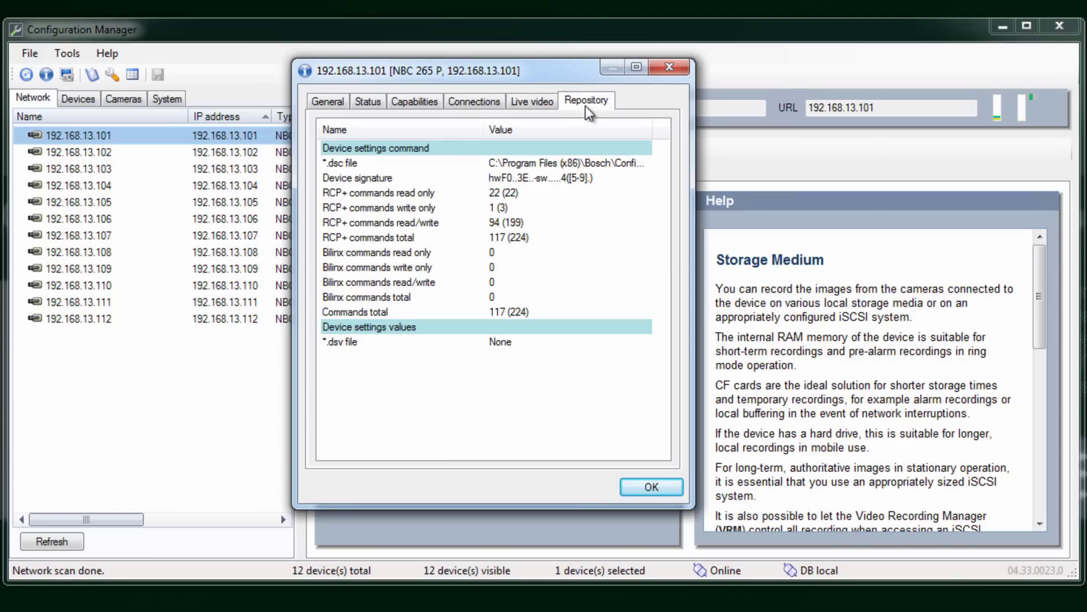
left_click(627, 489)
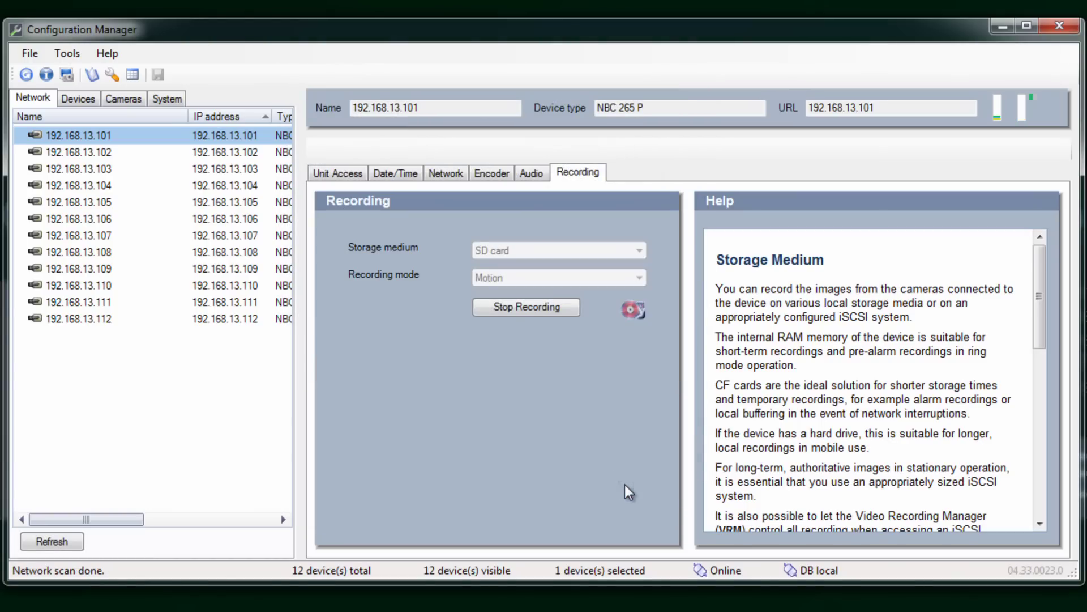
Inspect the first few devices in the CCTV group, and view the same group listed by camera name
left_click(88, 102)
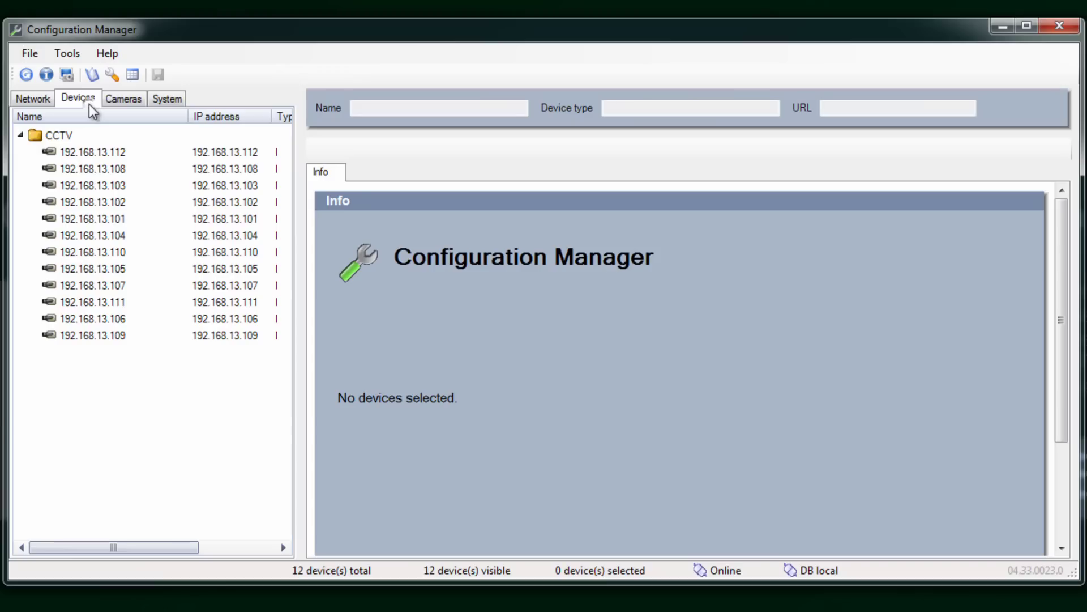
left_click(61, 135)
left_click(85, 152)
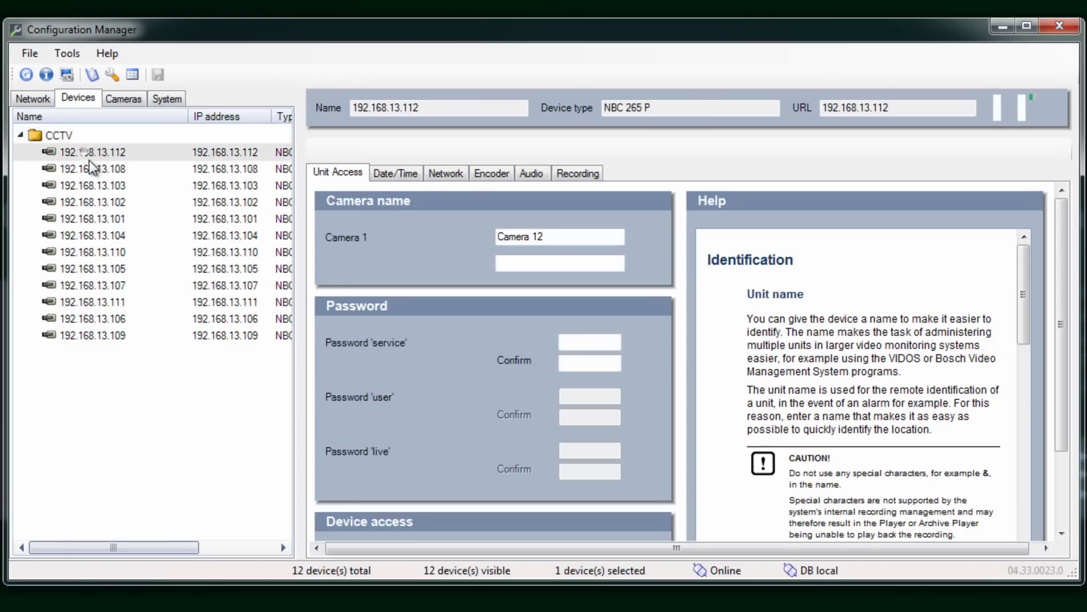
left_click(91, 168)
left_click(92, 184)
left_click(92, 202)
left_click(131, 98)
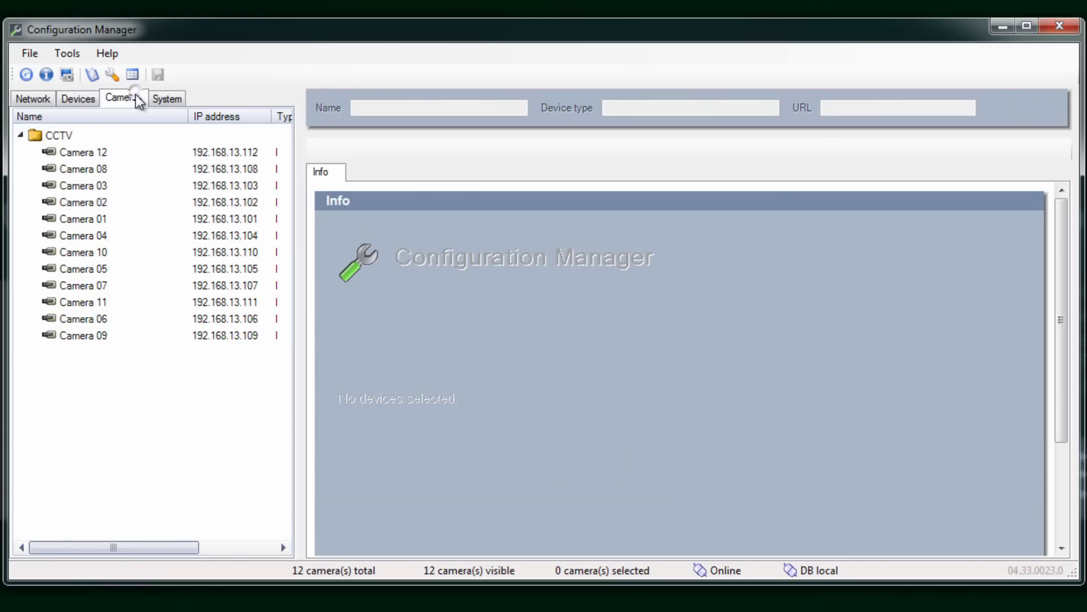
Open the Video Client application's user management in the system settings
left_click(169, 102)
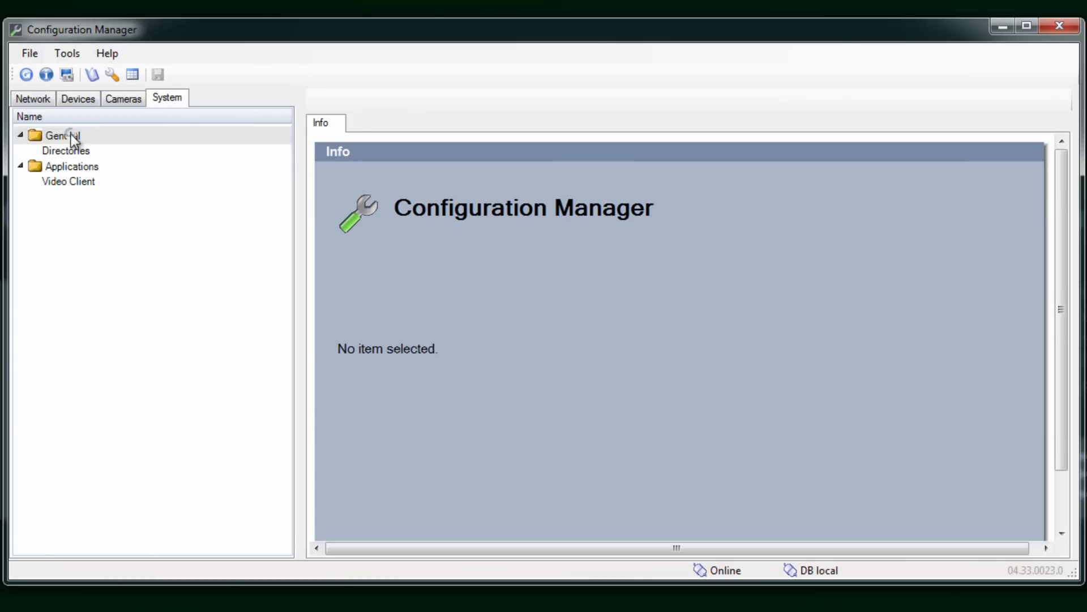
left_click(69, 150)
left_click(70, 166)
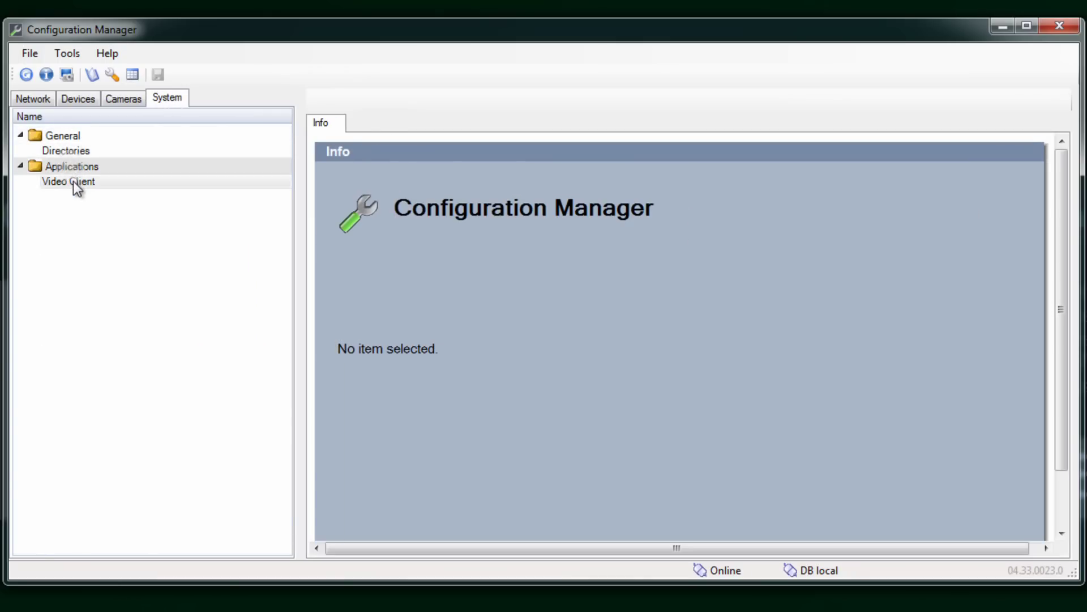
left_click(73, 181)
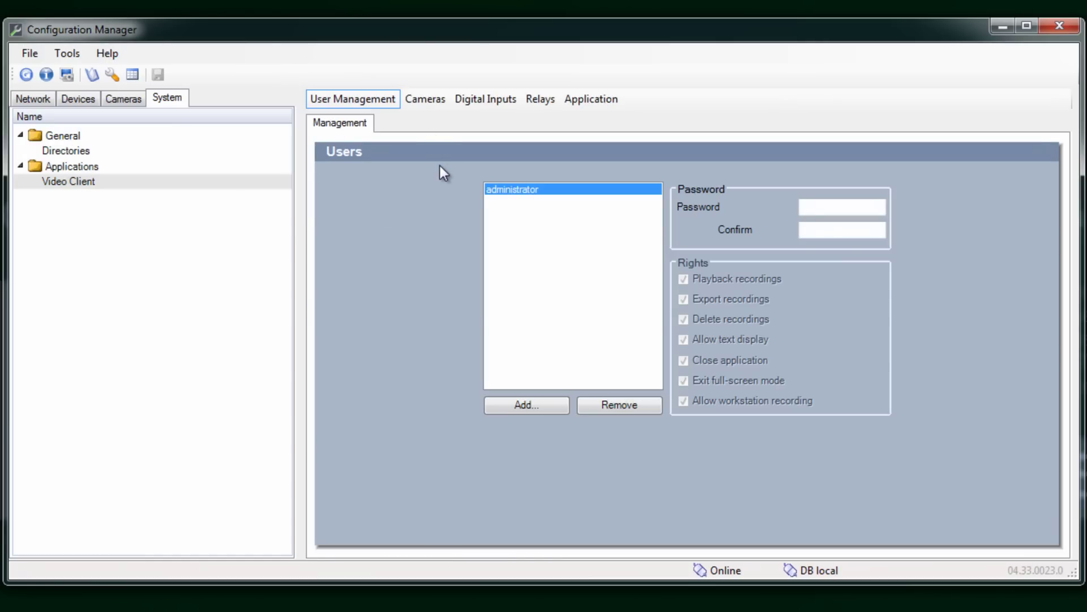
Add a Video Client user named user1 without a password and disable its Playback recordings right
left_click(518, 406)
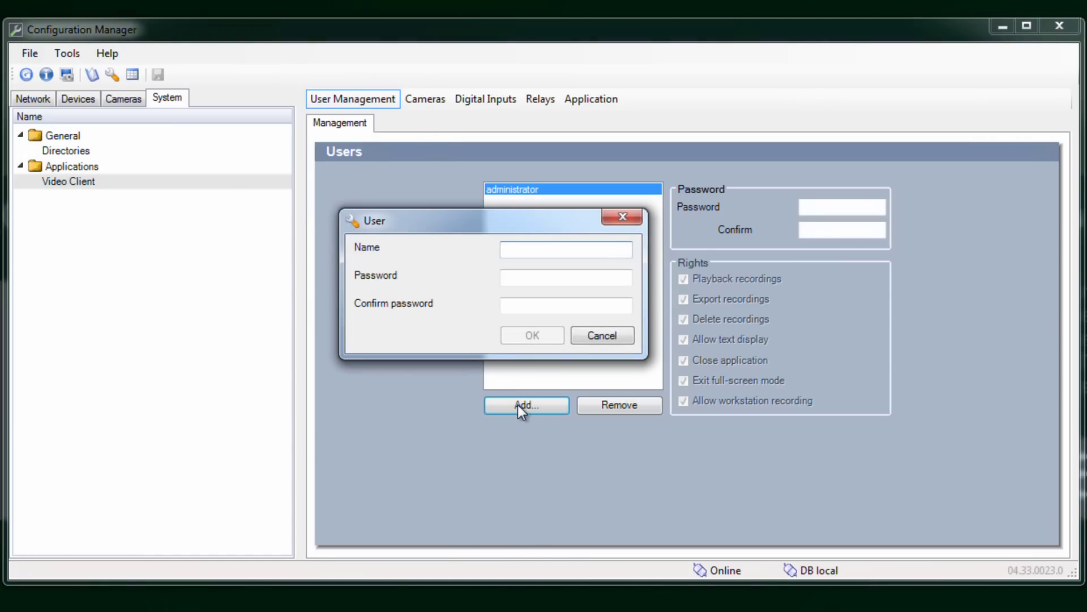
type("user1")
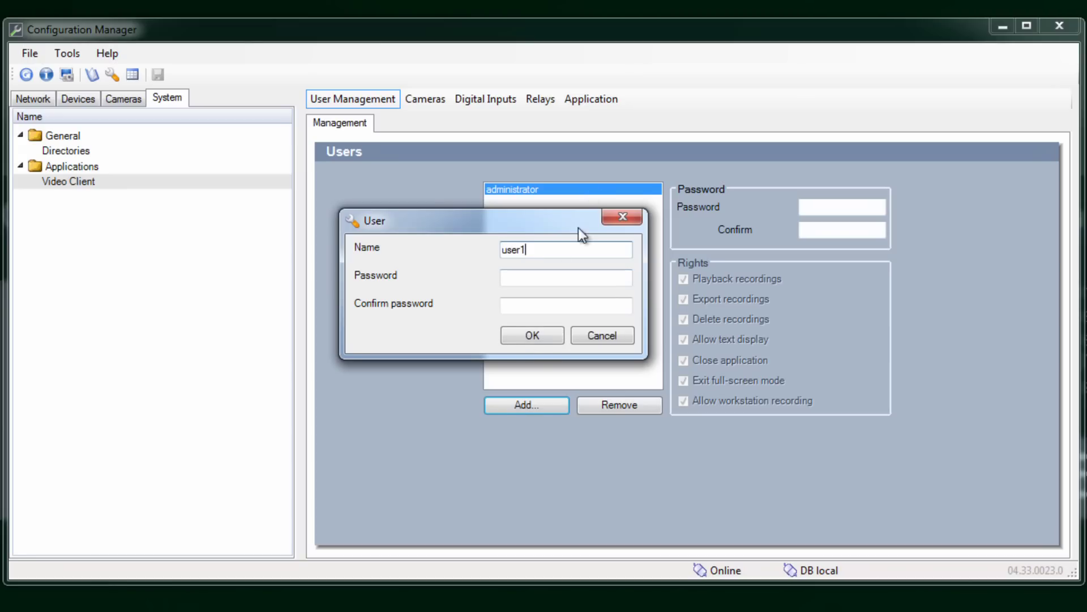
left_click(532, 339)
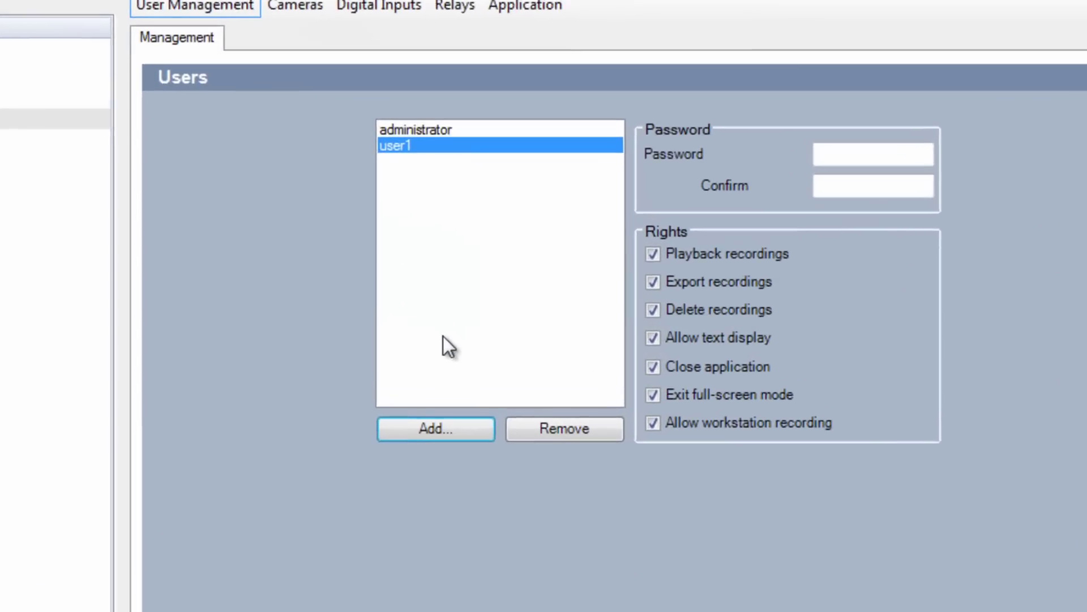
left_click(694, 254)
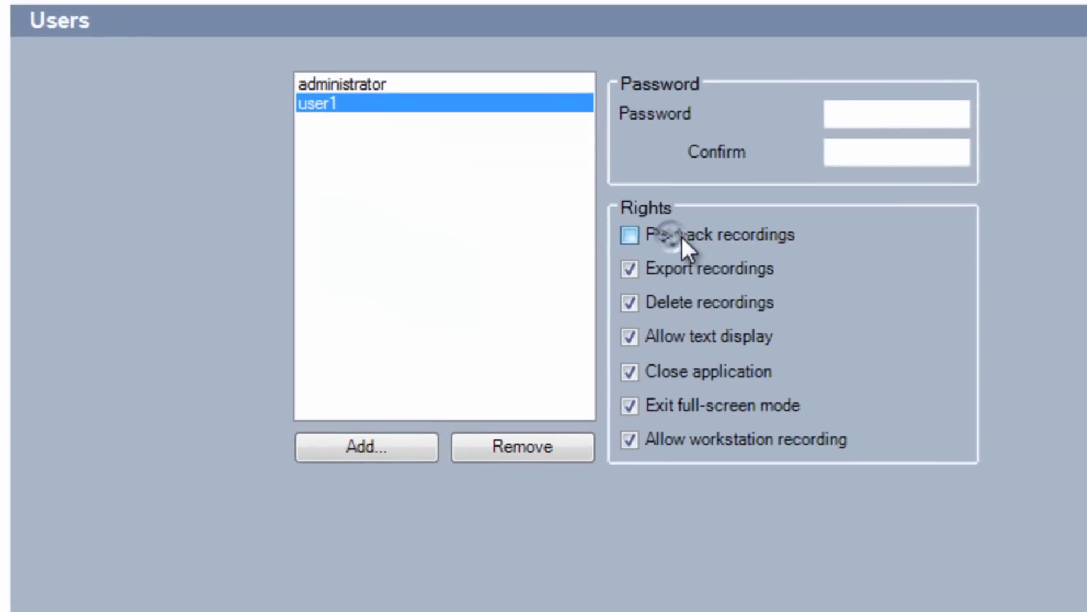
Enable user1's Playback recordings right again, and save the user management changes while switching to the camera settings
left_click(694, 253)
double_click(694, 281)
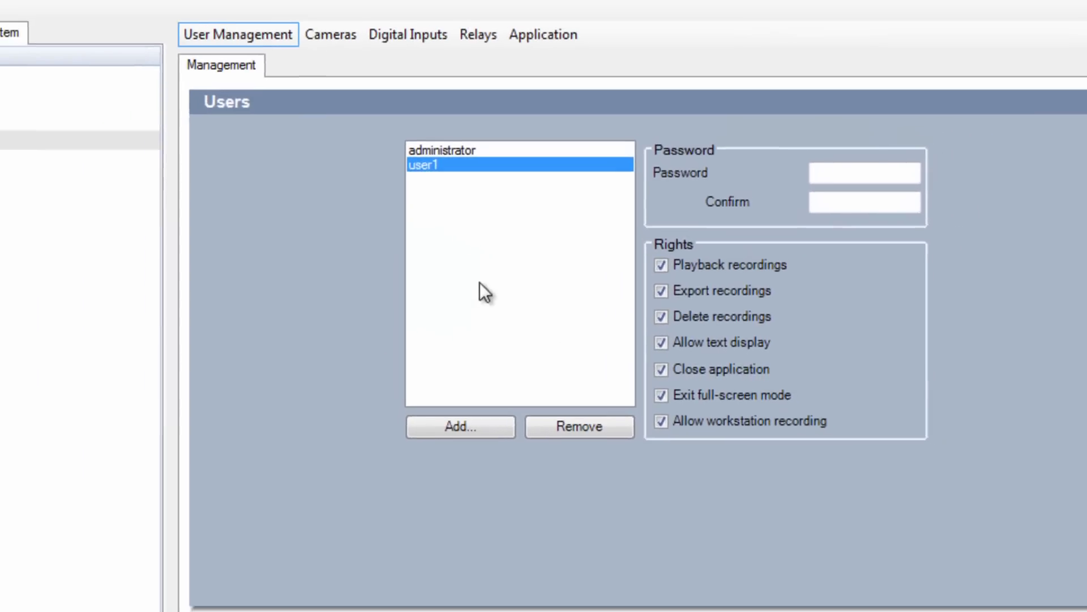
left_click(335, 35)
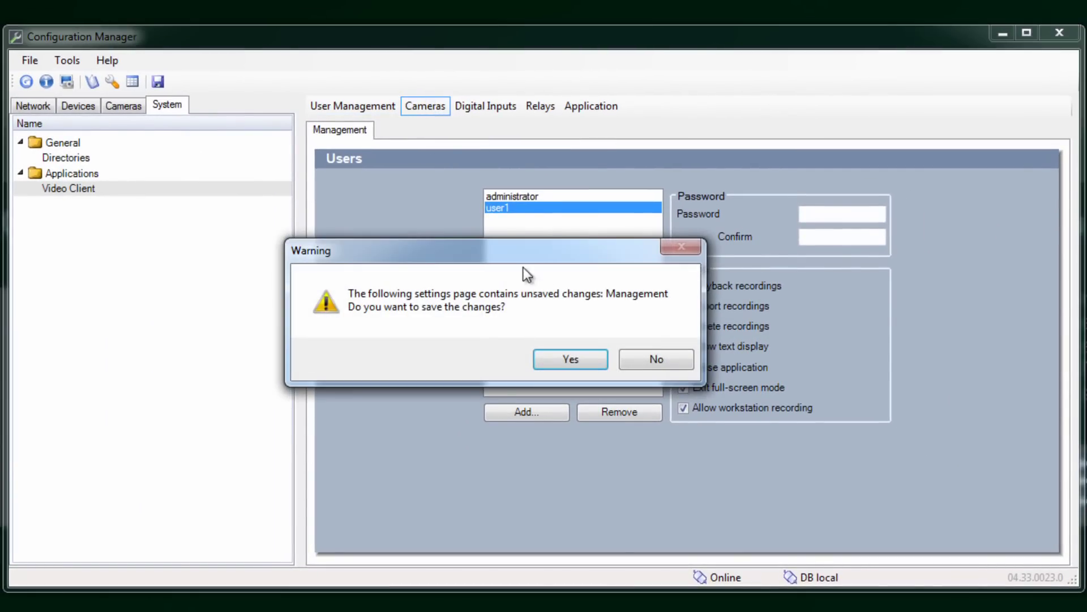
left_click(556, 357)
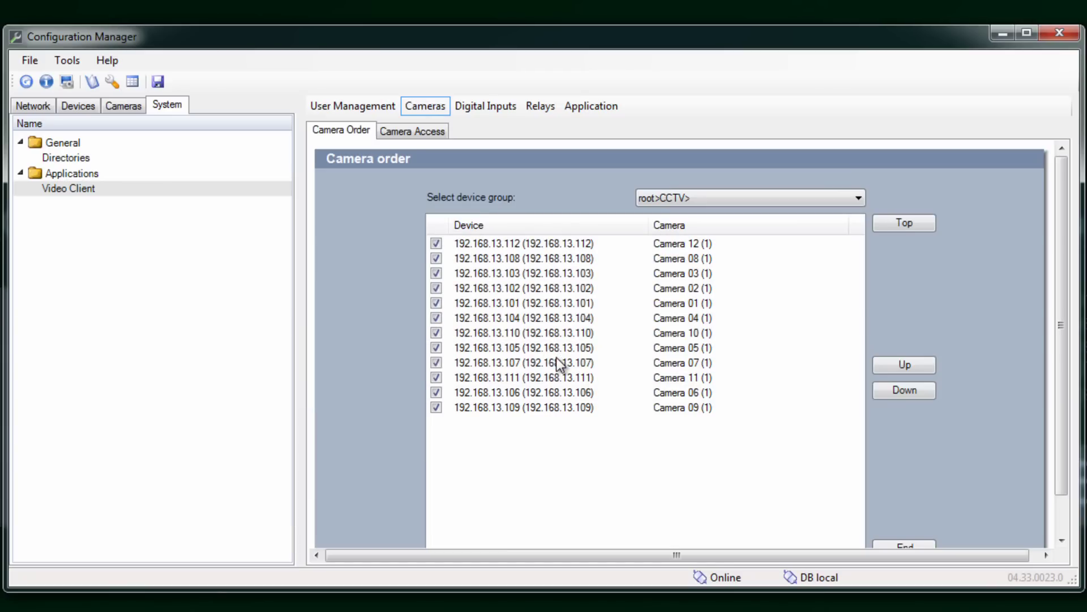
Arrange the CCTV group's cameras in ascending order from Camera 01 to Camera 12 and save the camera order
left_click(855, 199)
left_click(855, 199)
left_click_drag(1014, 591, 1025, 605)
left_click(446, 228)
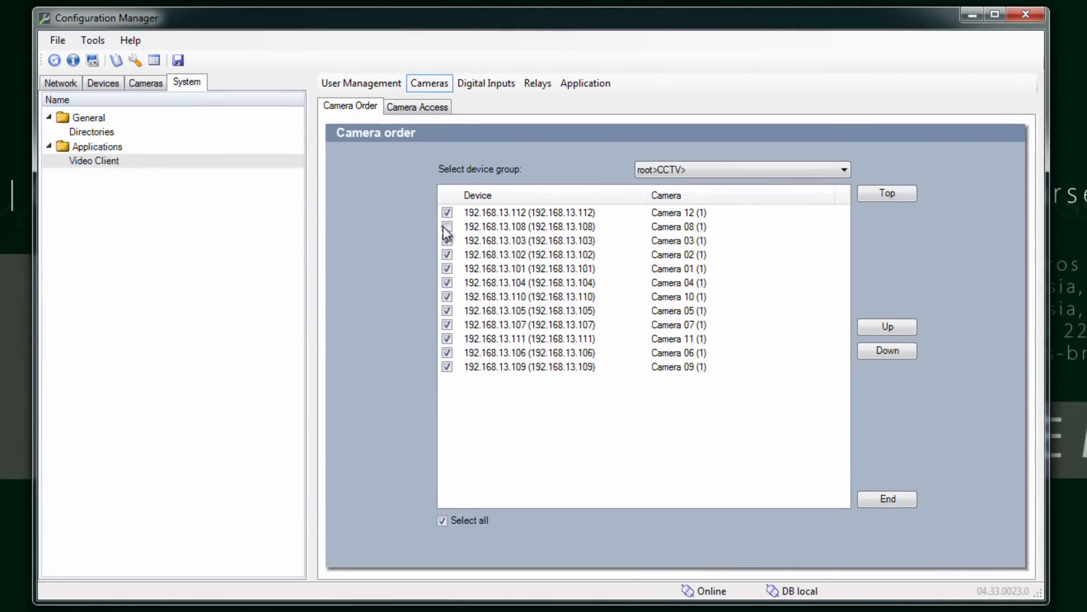
left_click(445, 227)
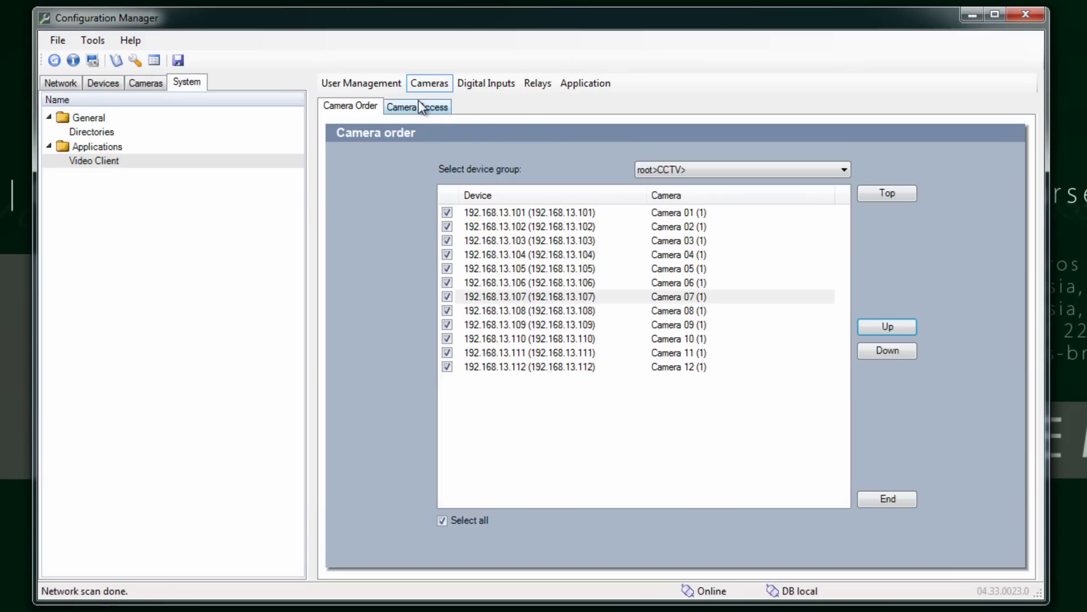
left_click(418, 108)
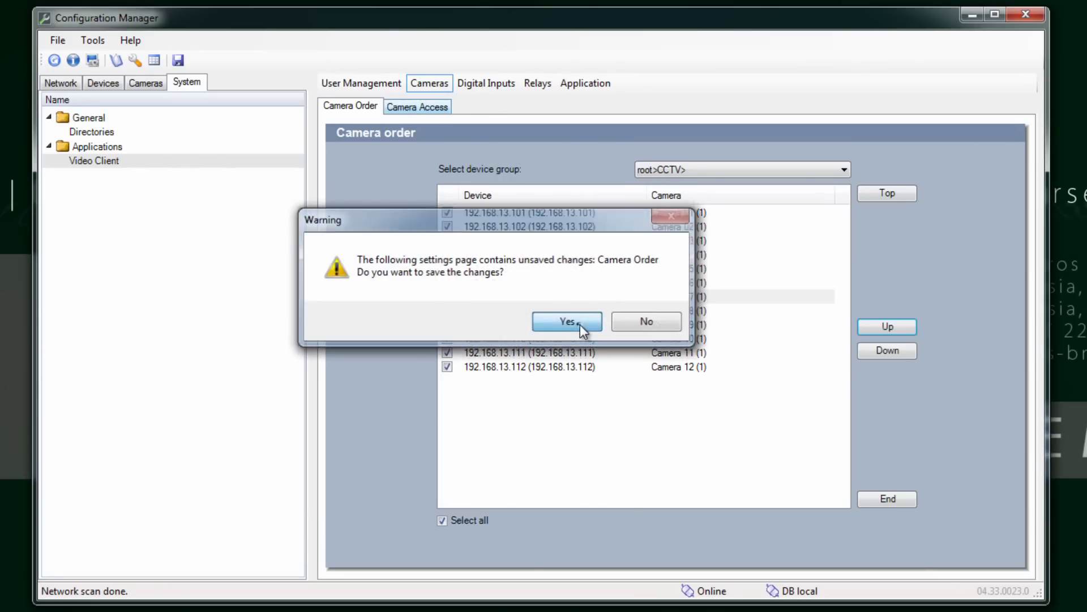
left_click(580, 325)
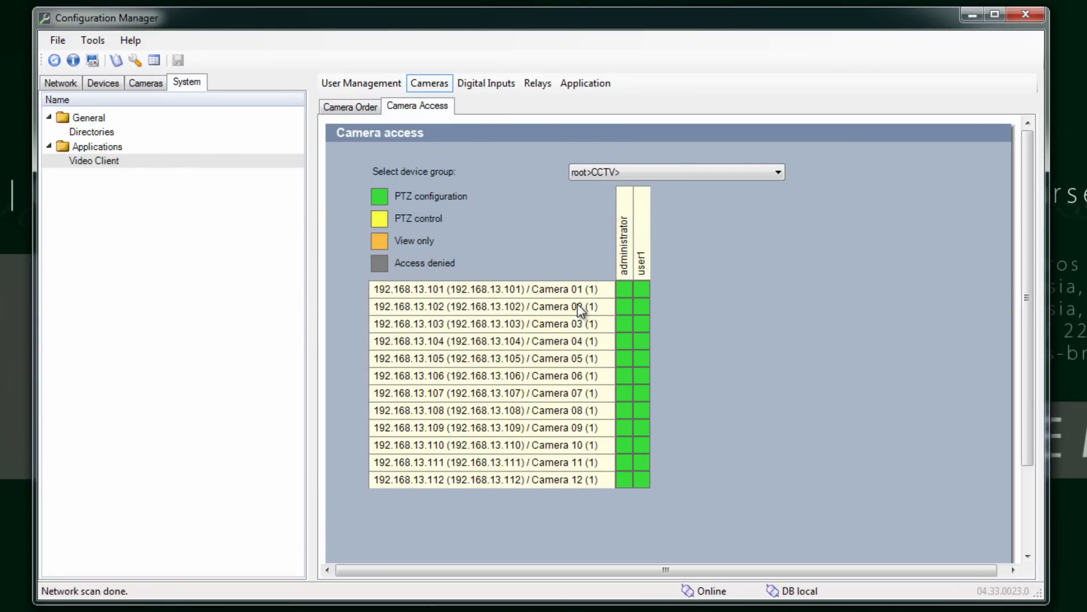
Check the administrator and user1 access levels for the CCTV cameras and save the camera access settings
left_click(623, 378)
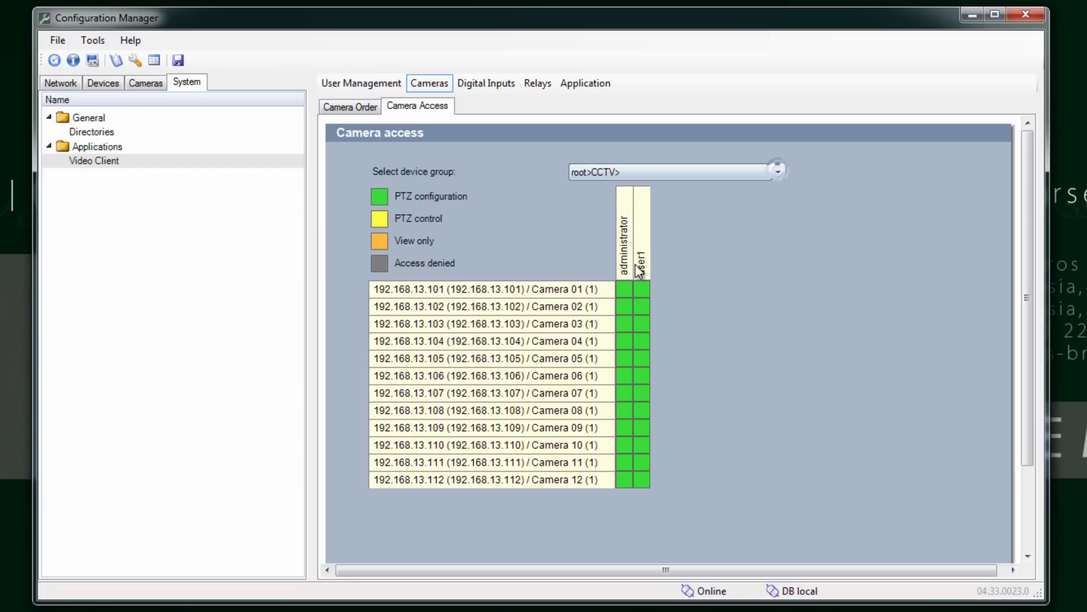
left_click(475, 84)
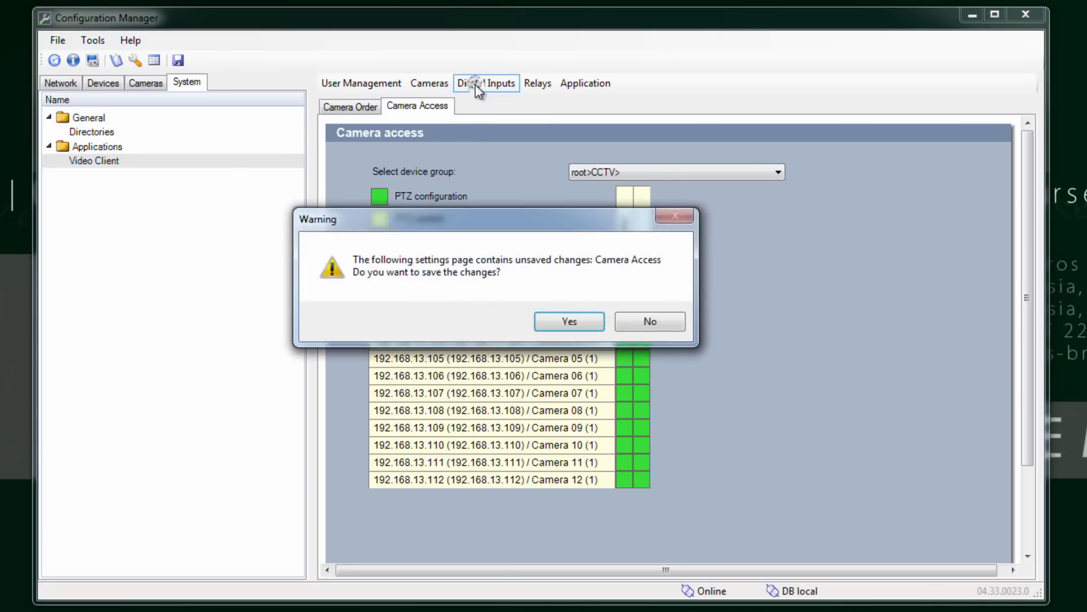
left_click(557, 328)
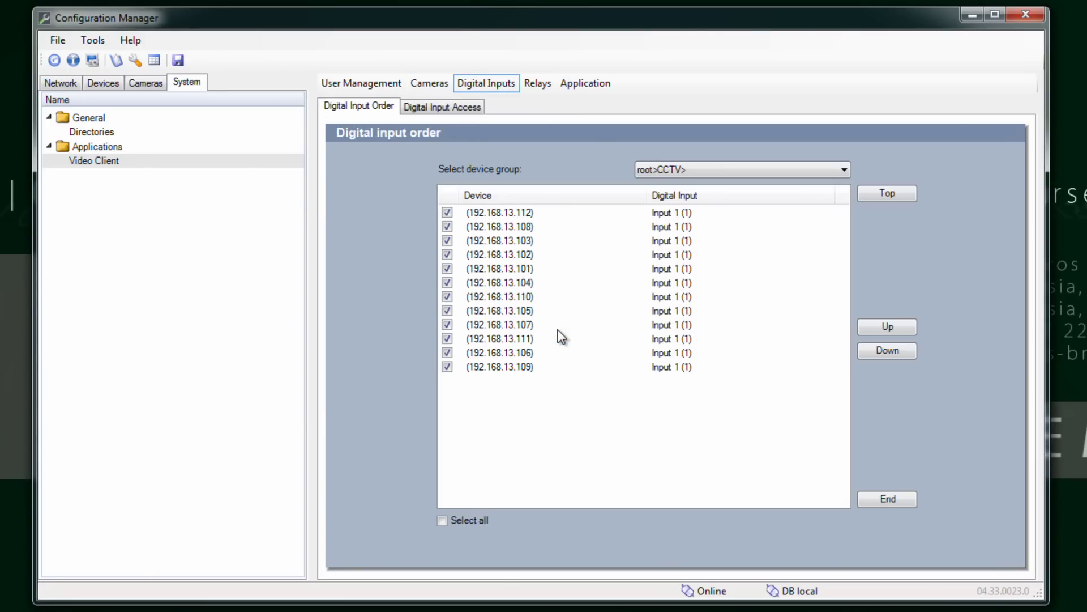
Save the digital input order and relay order for the CCTV group, checking digital input access in between
left_click(452, 106)
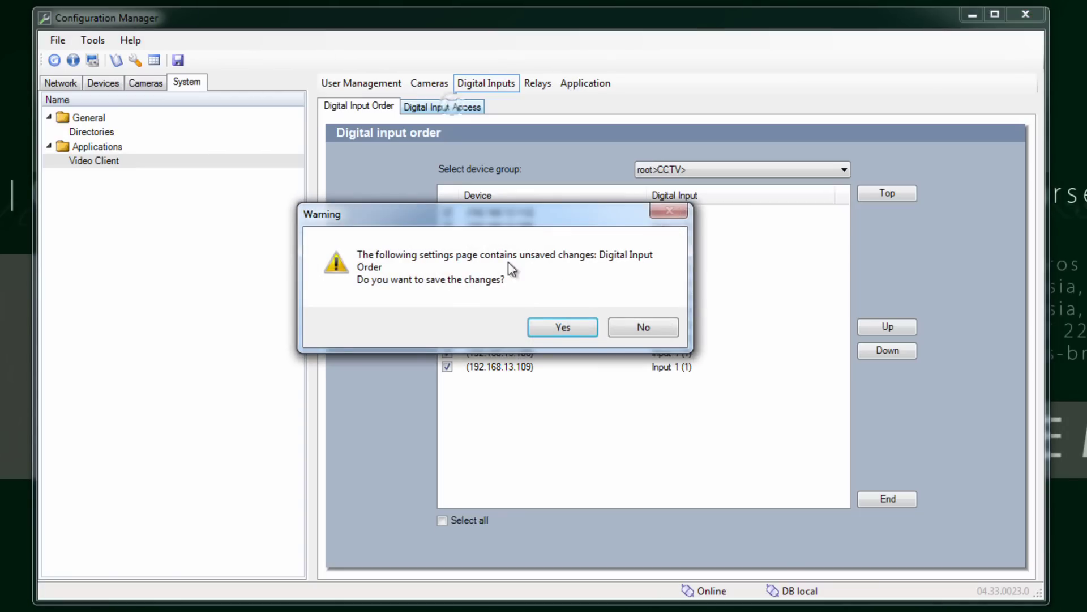
left_click(550, 328)
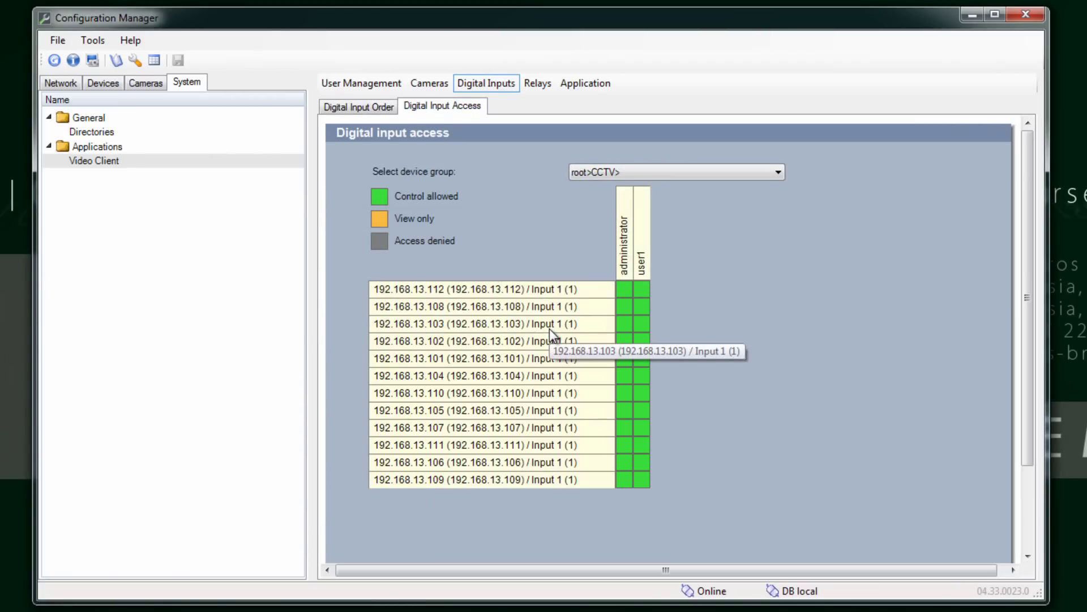
left_click(546, 81)
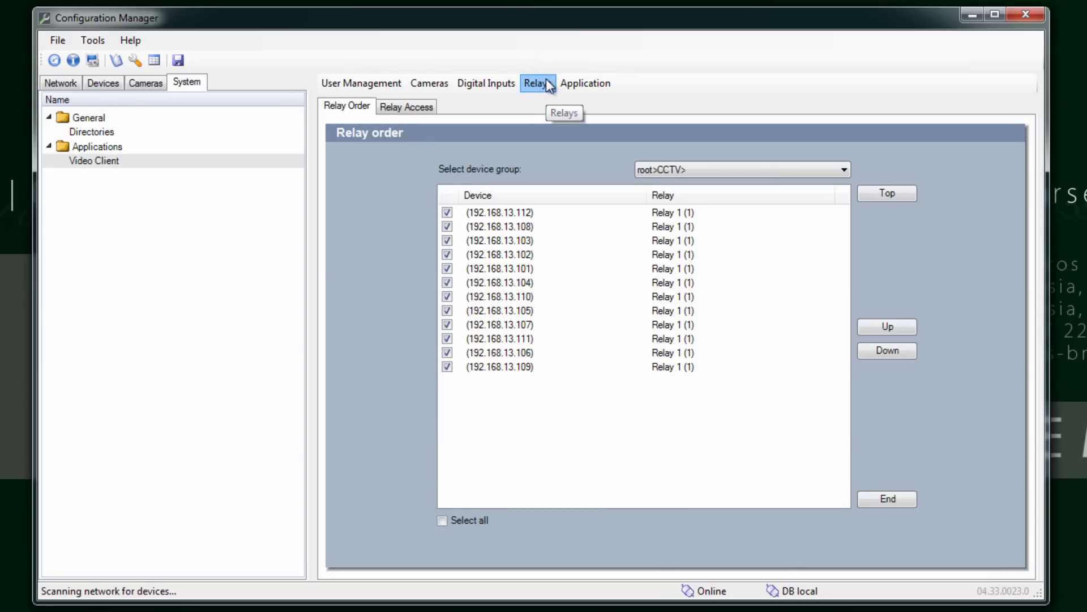
left_click(583, 88)
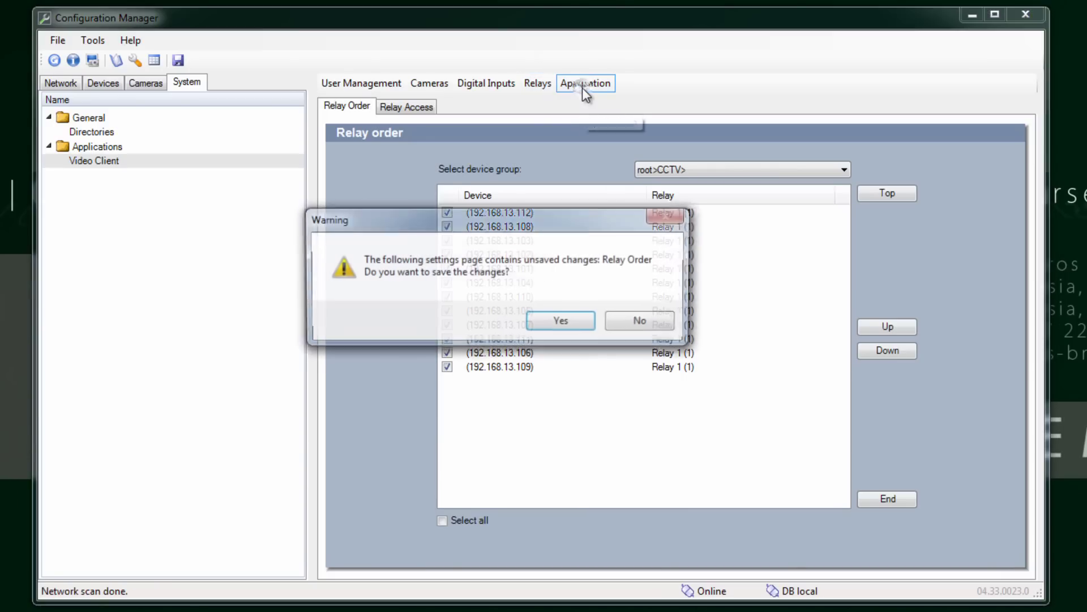
left_click(580, 320)
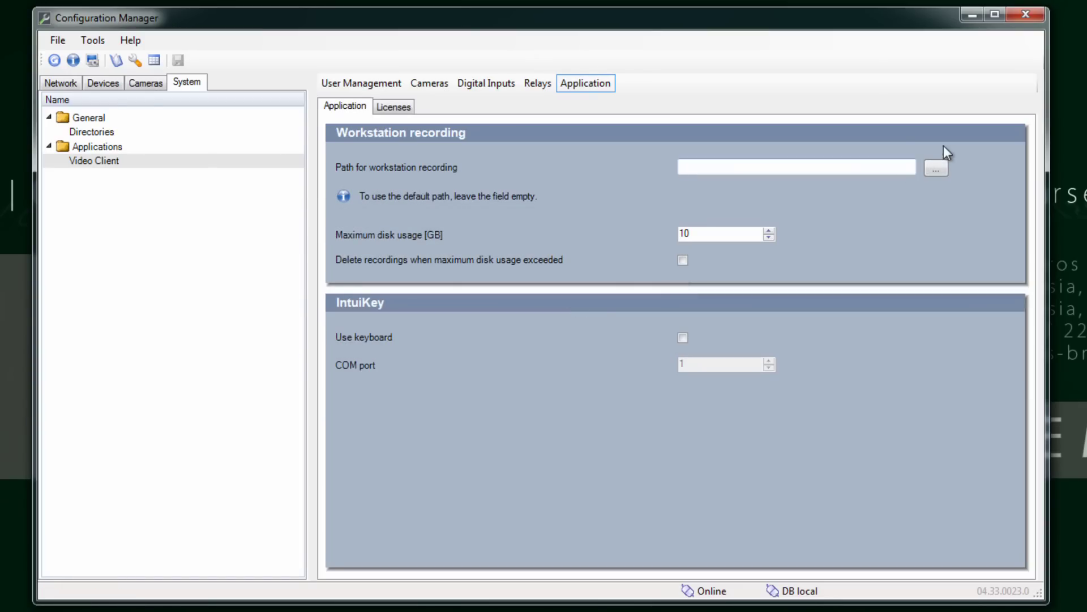
View the folder selection for workstation recording and the license file selection, cancelling both
left_click(939, 169)
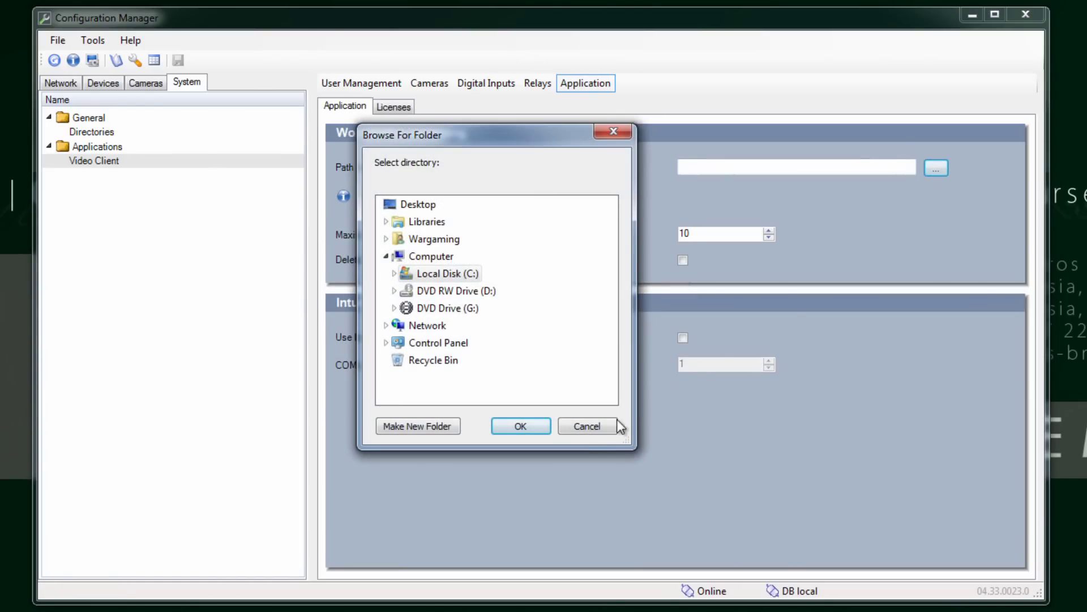
left_click(597, 427)
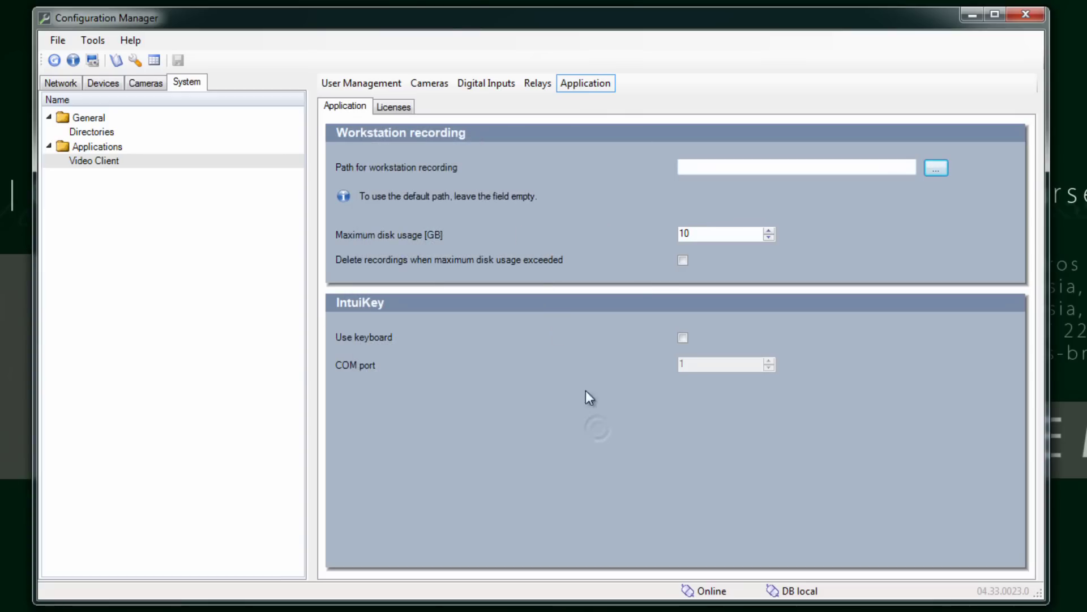
left_click(405, 100)
left_click(718, 220)
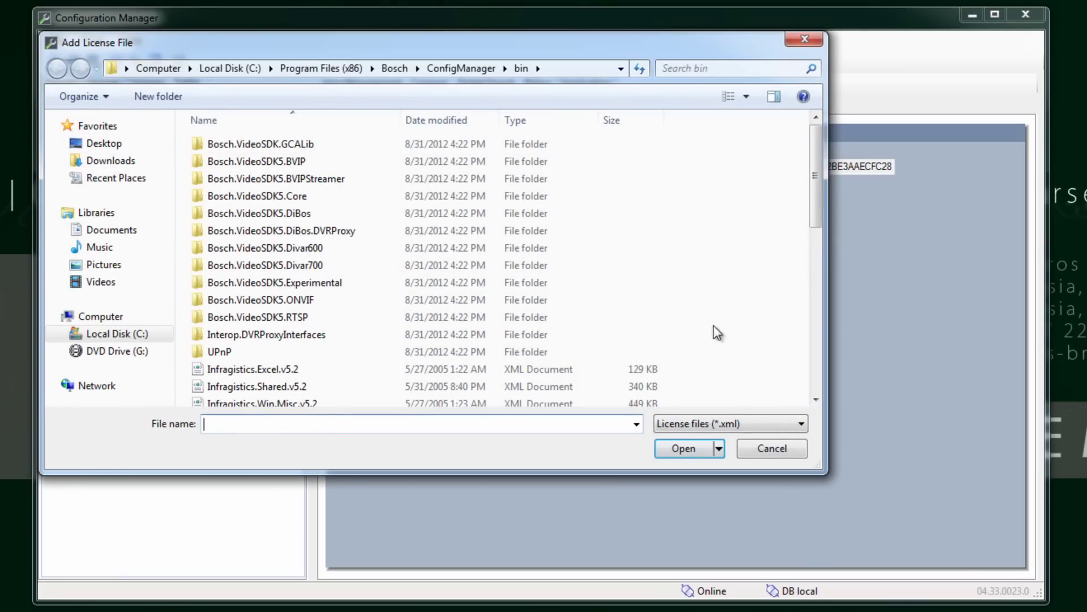
left_click(743, 426)
left_click(742, 426)
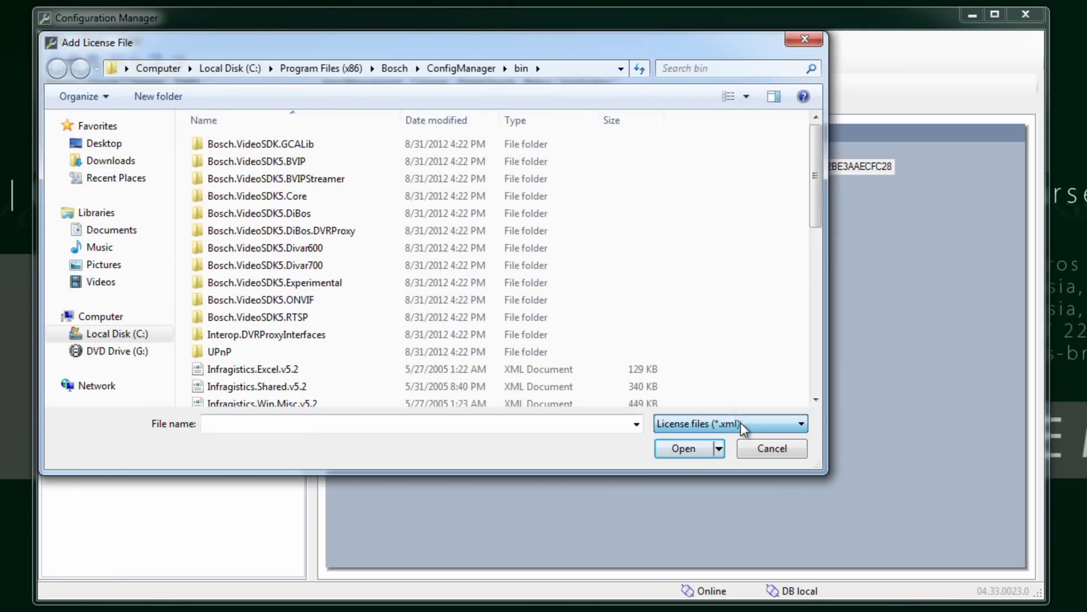
left_click(750, 446)
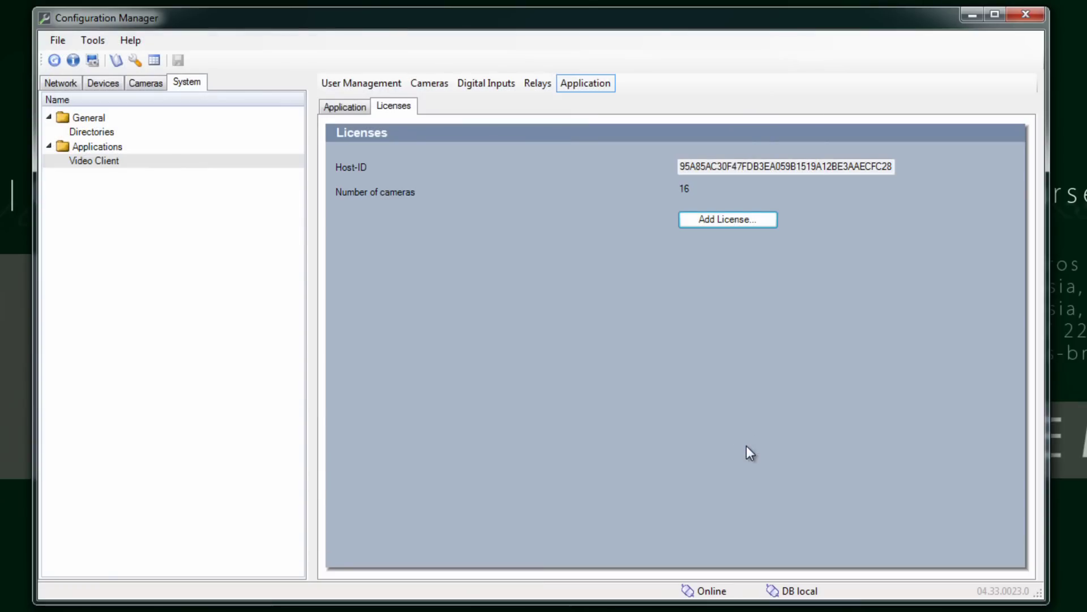
Return to the network device list and open the Device Health Monitor for device 192.168.13.101
left_click(536, 86)
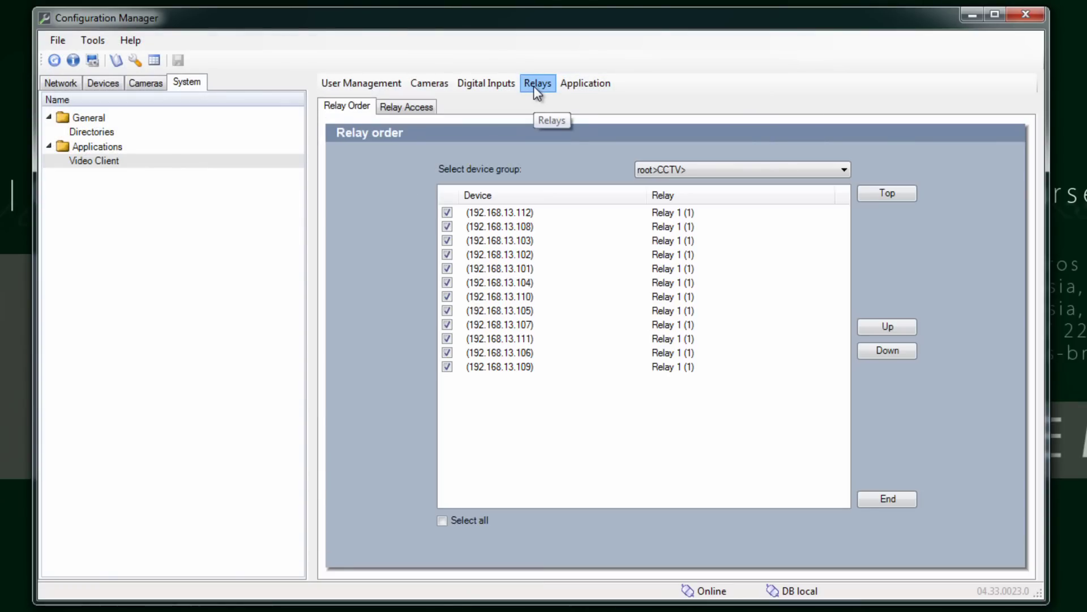
left_click(66, 81)
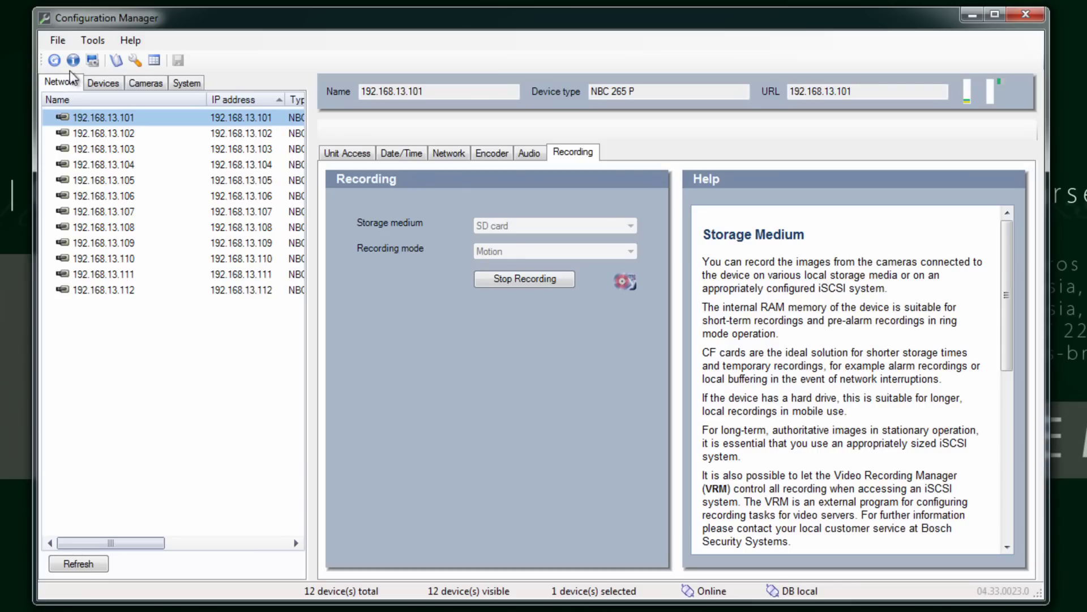
left_click(96, 45)
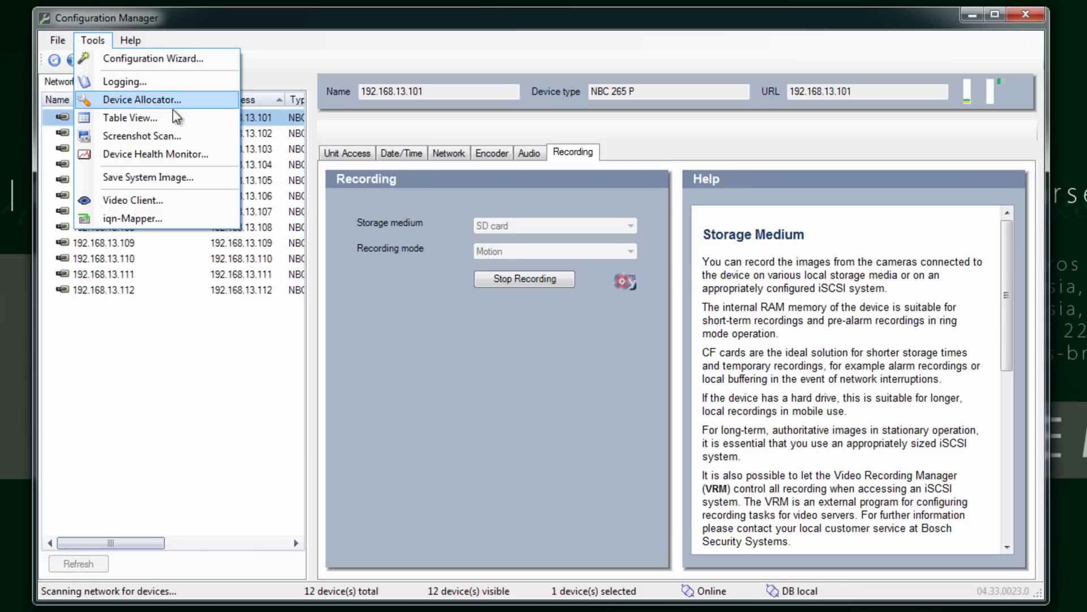
left_click(206, 154)
left_click_drag(183, 5, 614, 150)
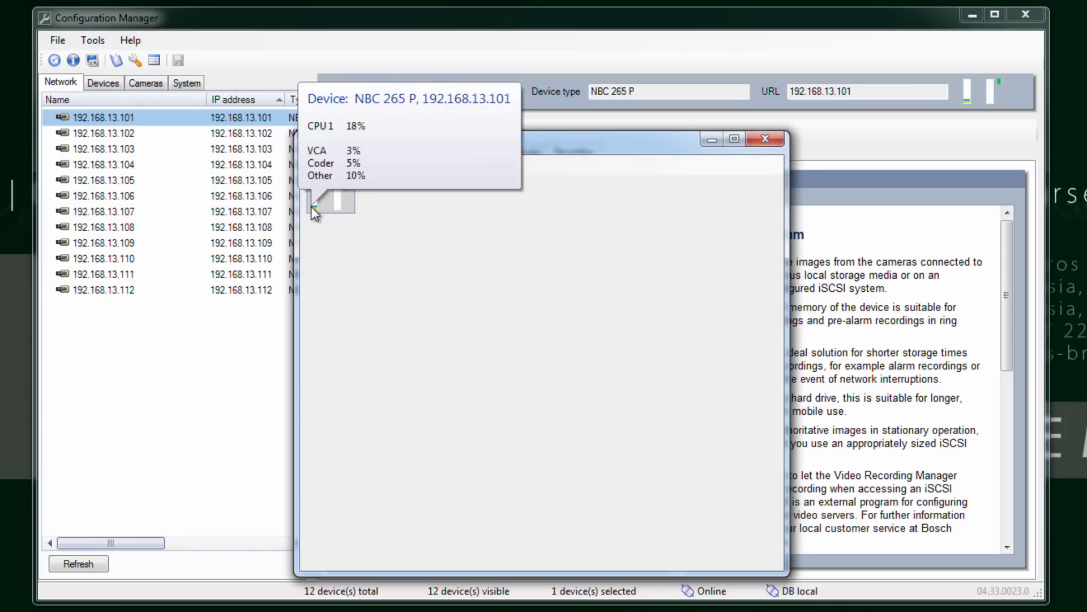
Examine the Device Health Monitor's sorting options, show its icon bar, and close the monitor
left_click(375, 167)
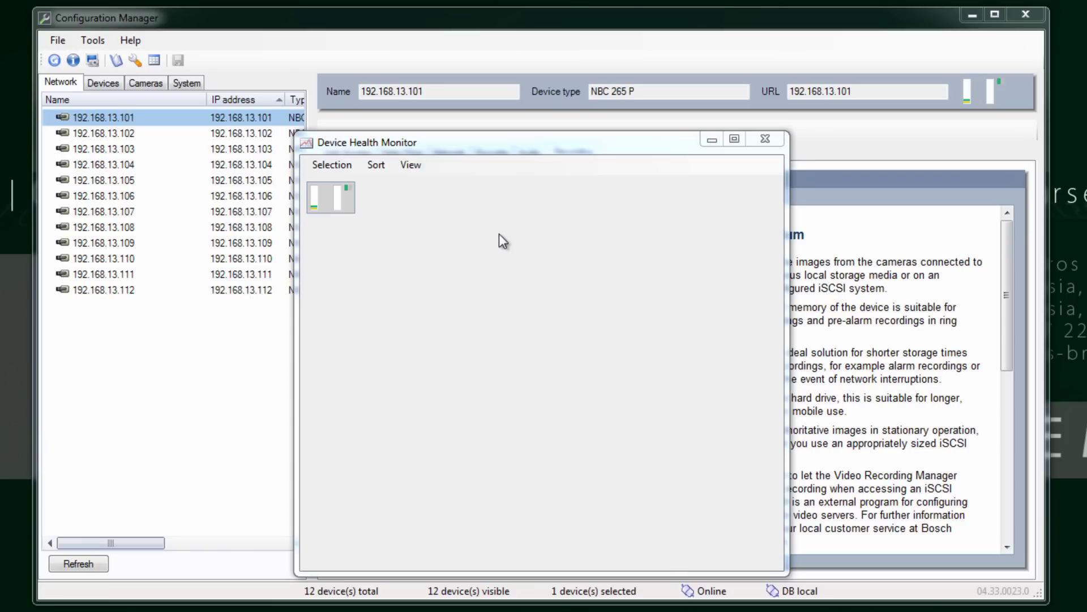
left_click(380, 163)
left_click(376, 165)
left_click(395, 183)
left_click(409, 167)
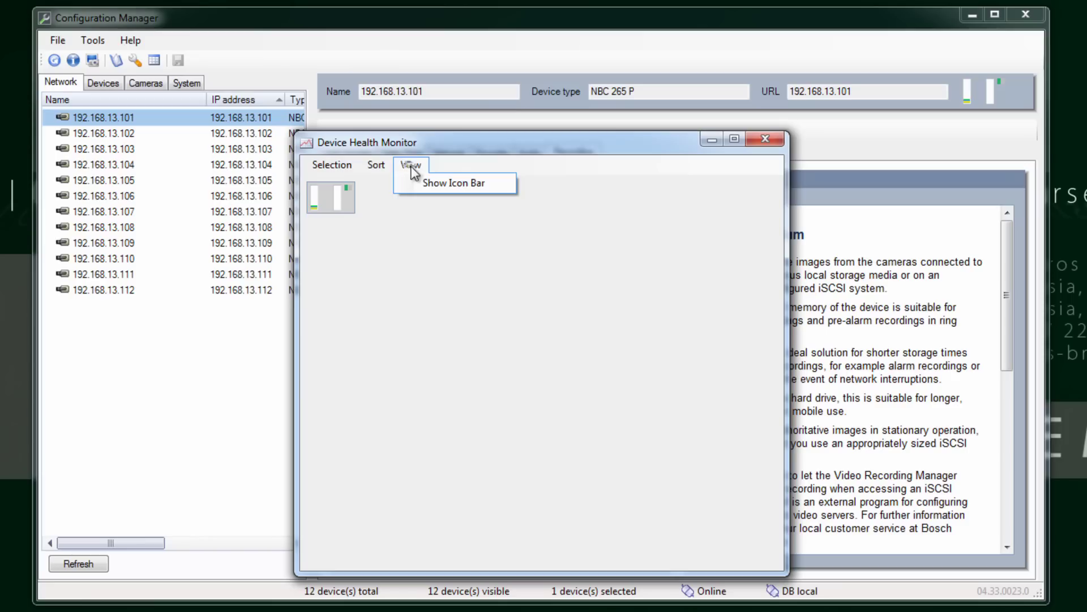
left_click(418, 180)
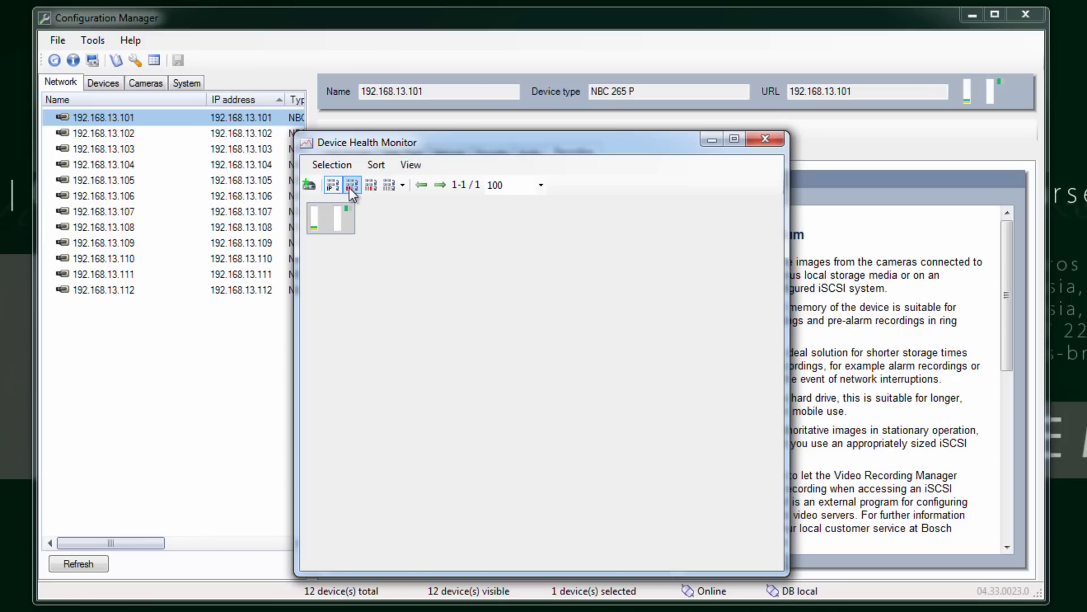
left_click(368, 189)
left_click(766, 139)
Run a Screenshot Scan of the cameras, look through the captured images, and close the scan
left_click(92, 40)
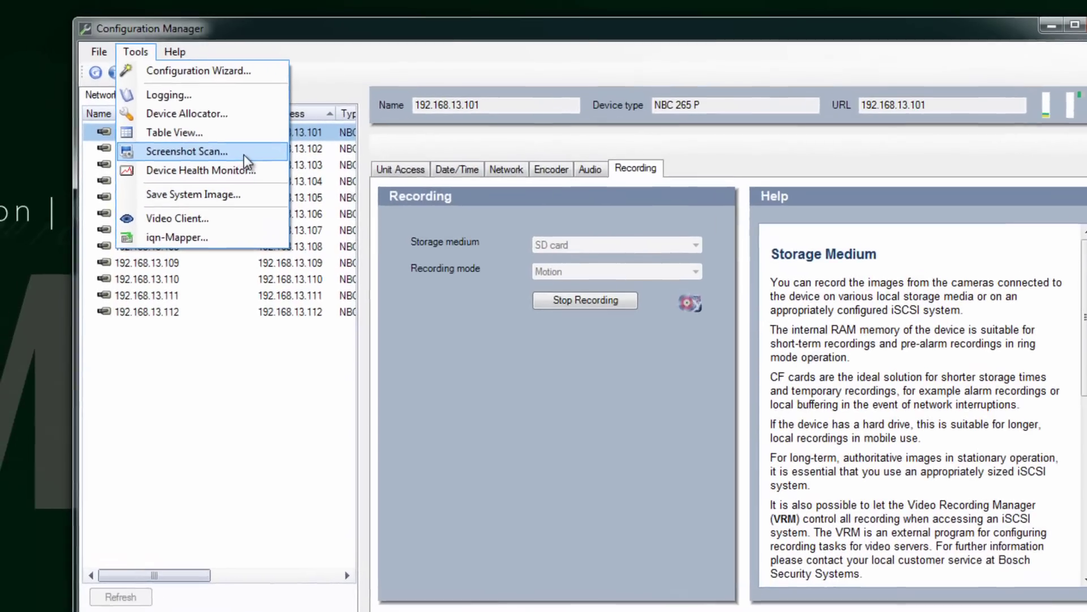
left_click(201, 140)
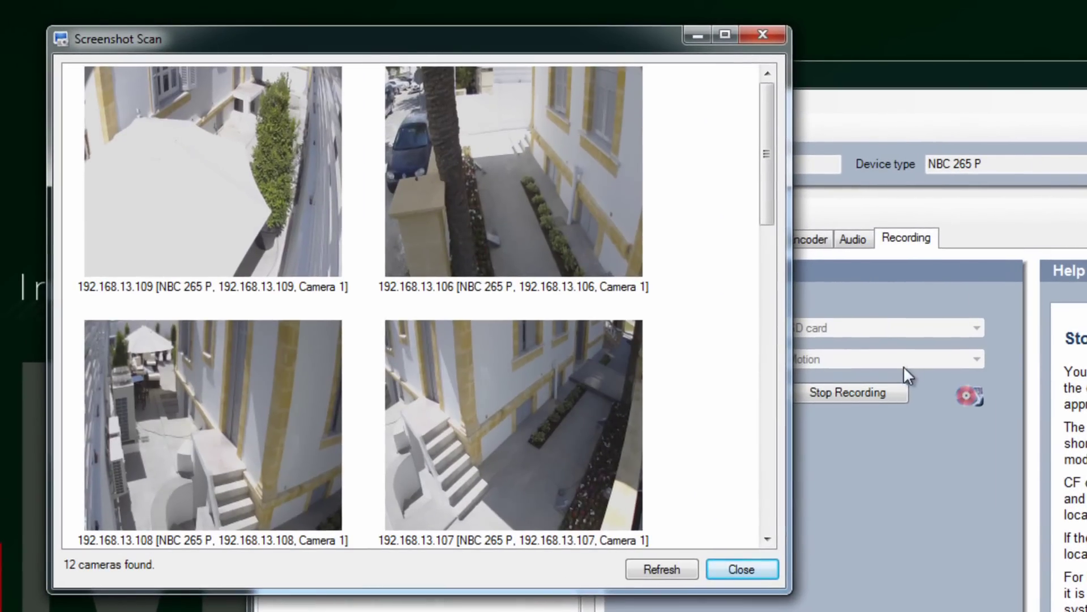
left_click_drag(770, 118, 758, 444)
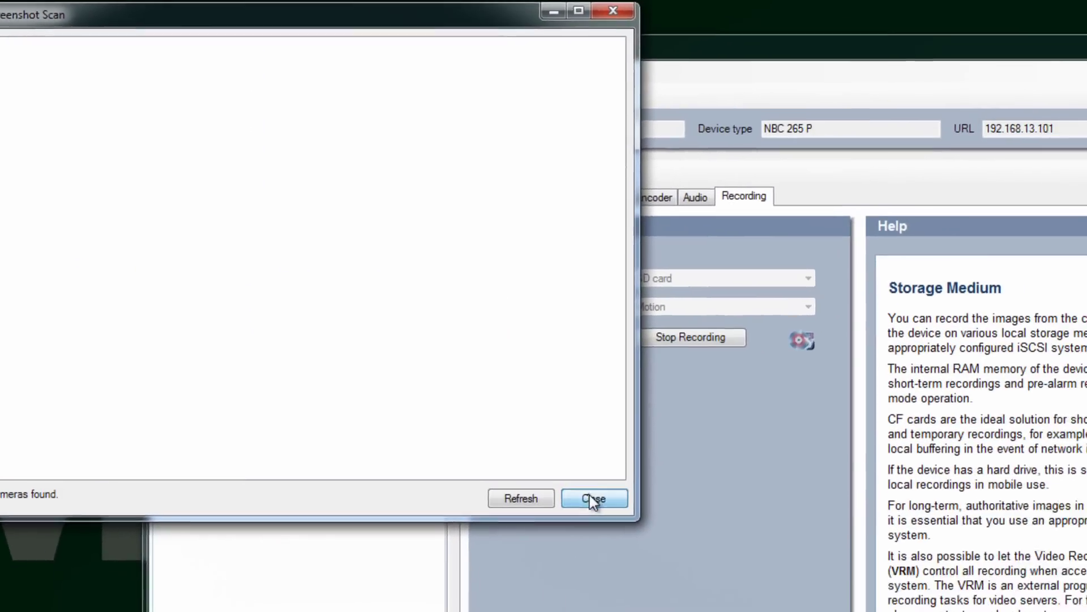
left_click(695, 545)
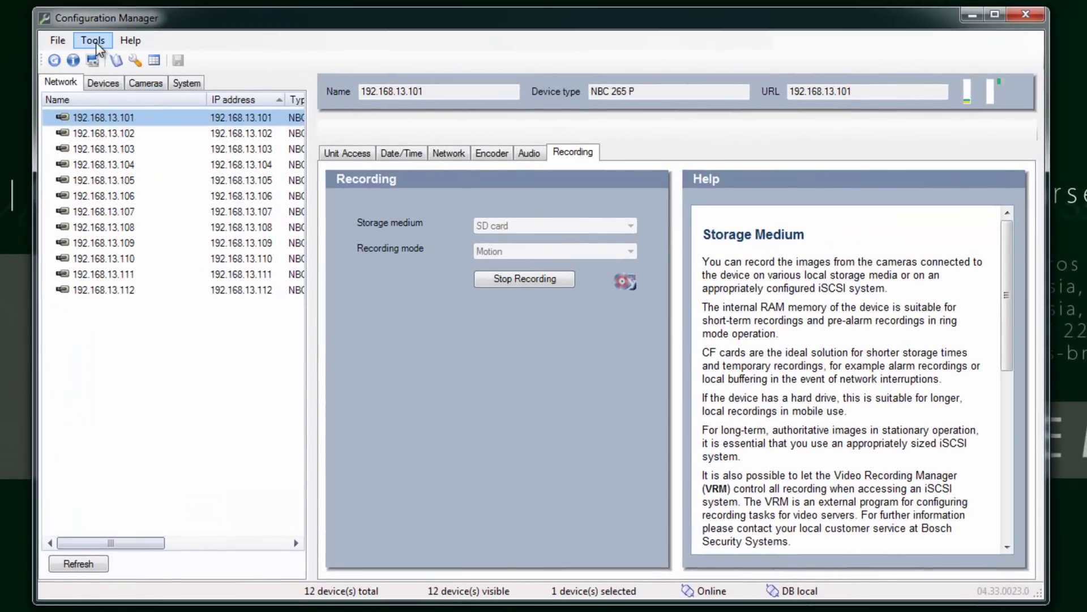
Save a system image as the ZIP file cm_settings on the Desktop
left_click(94, 41)
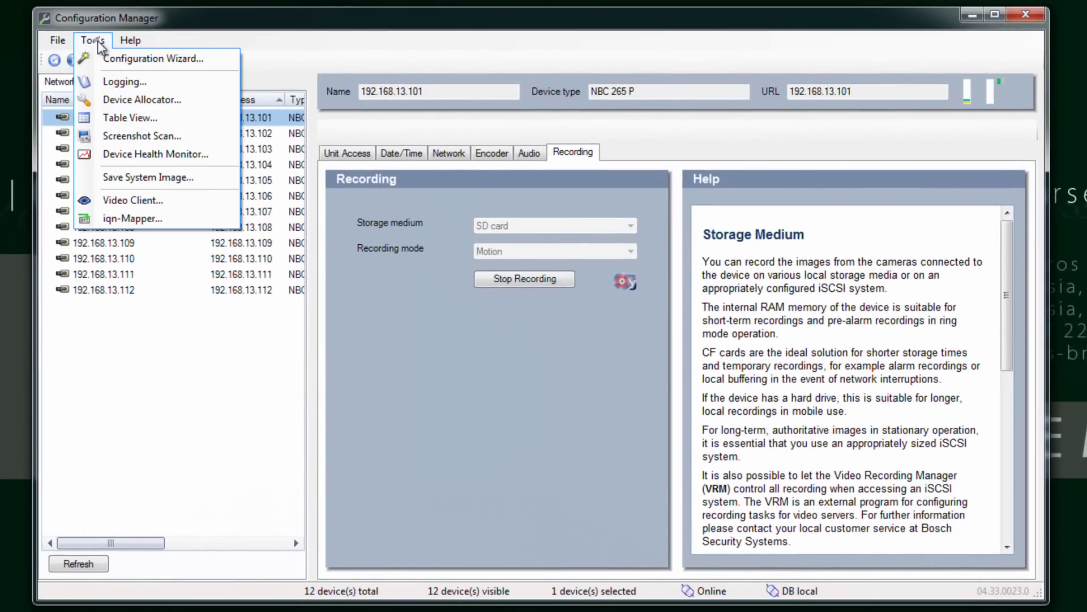
left_click(181, 176)
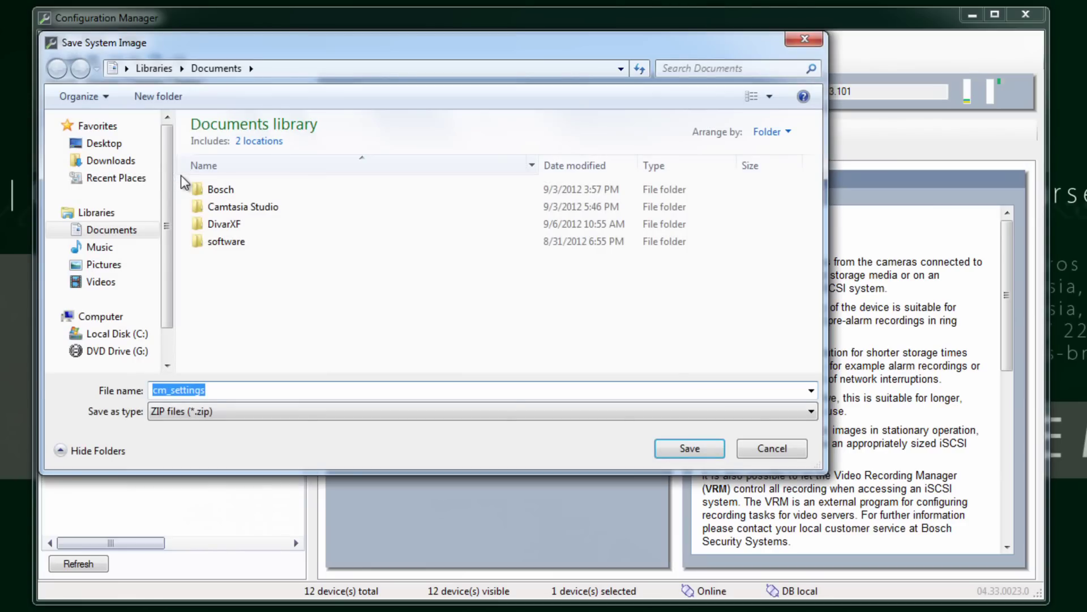
left_click(113, 145)
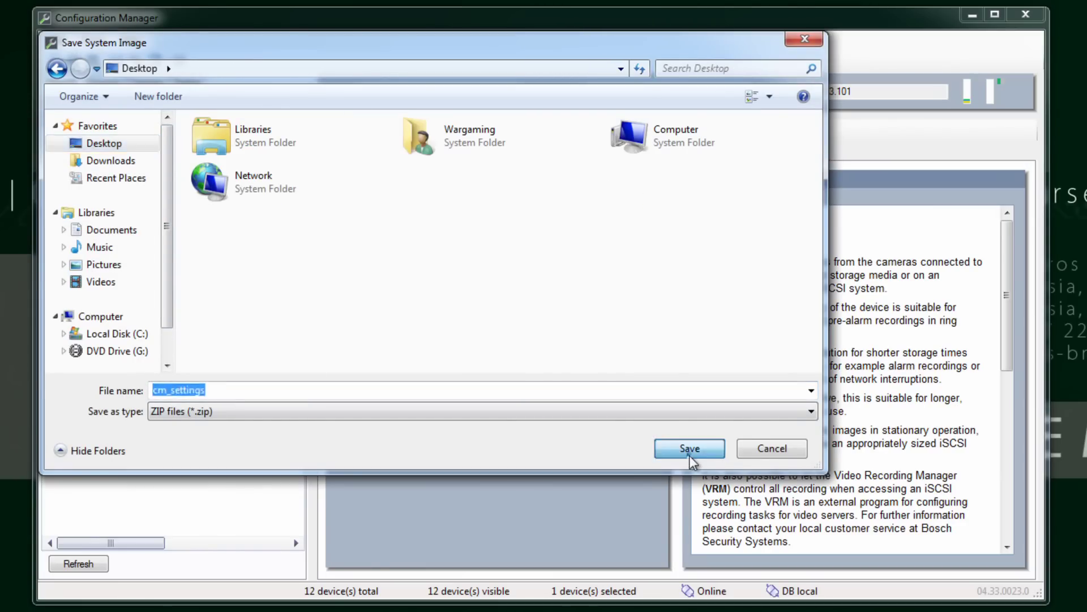
left_click(689, 453)
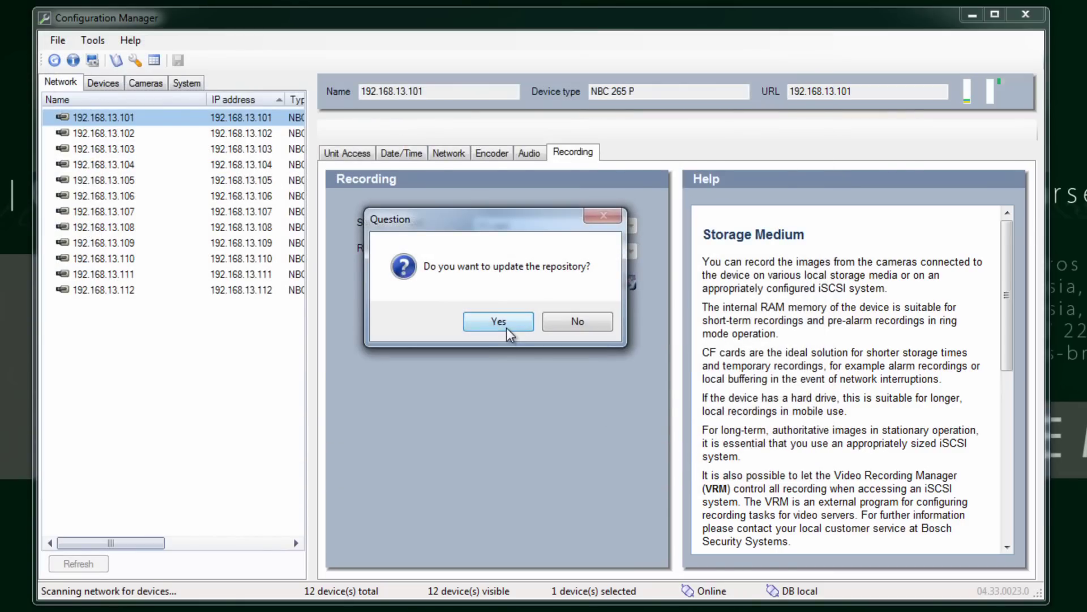
Update the repository by downloading all device settings with verification of the downloaded data, and close the completed download
left_click(506, 327)
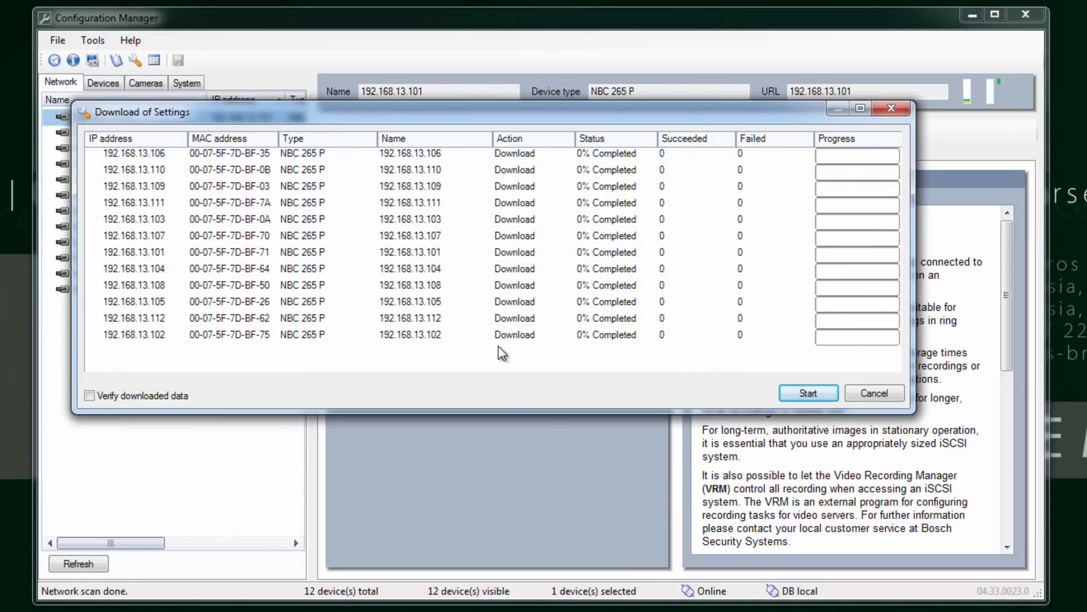
left_click(89, 395)
left_click(821, 392)
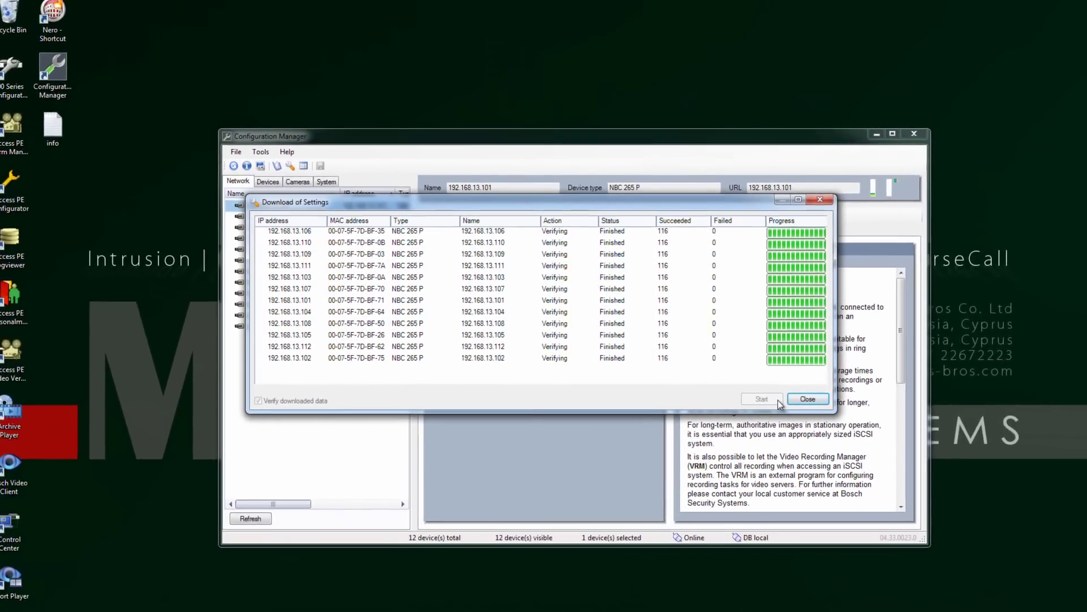
left_click(808, 399)
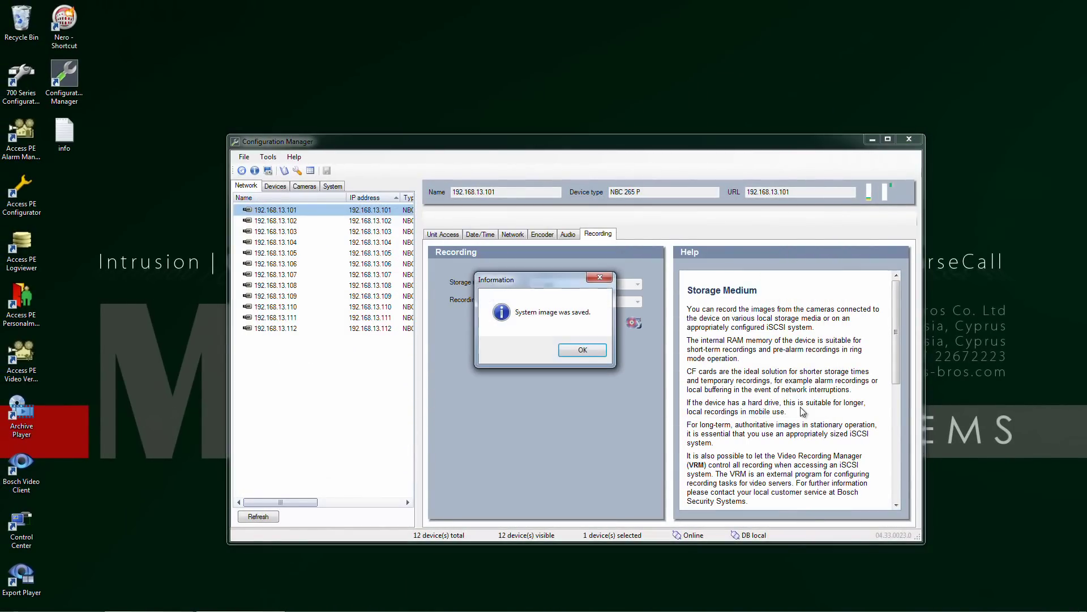
left_click(582, 350)
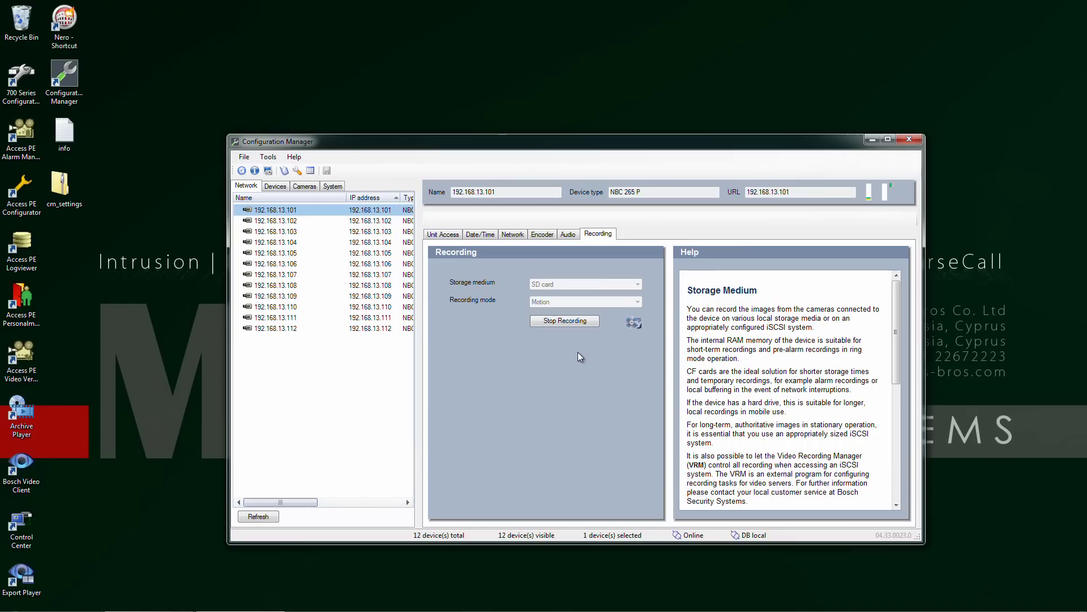
Inspect the ConfigurationRepository folder inside the cm_settings archive on the desktop, and close the archive window
double_click(70, 192)
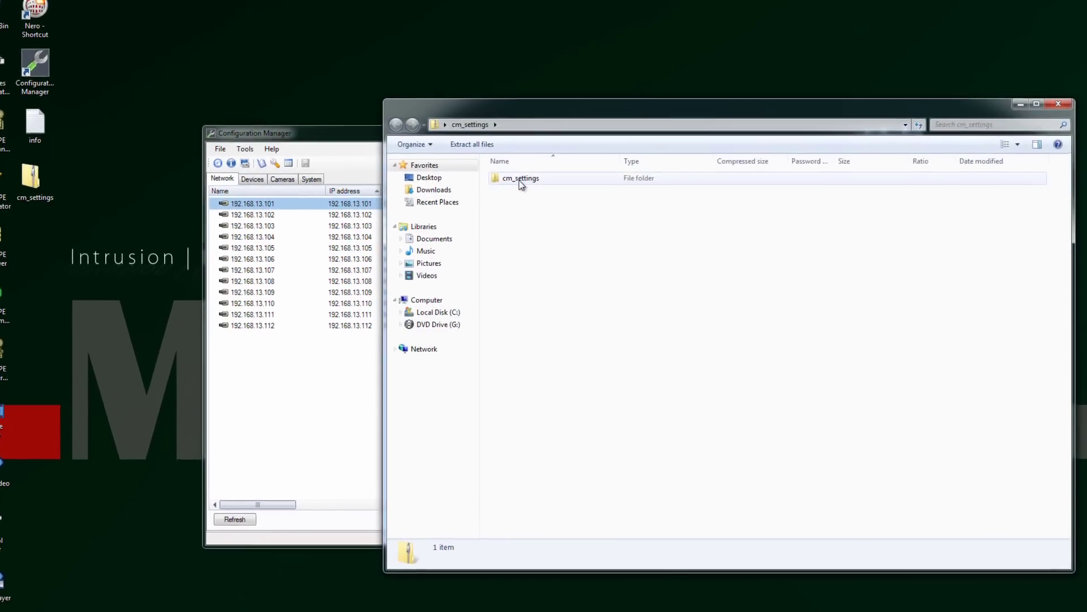
double_click(519, 179)
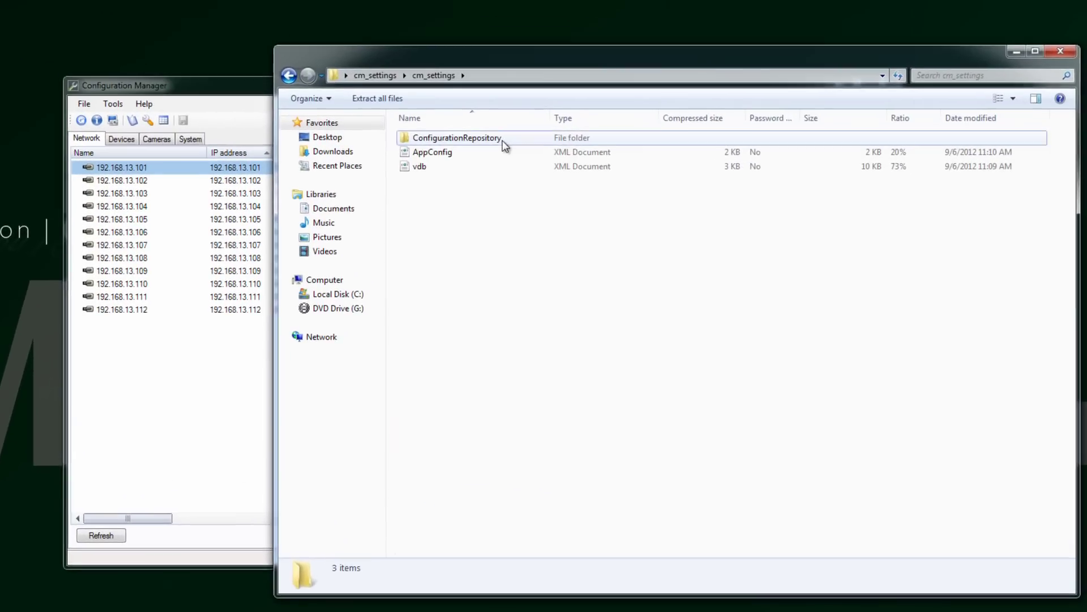
double_click(503, 142)
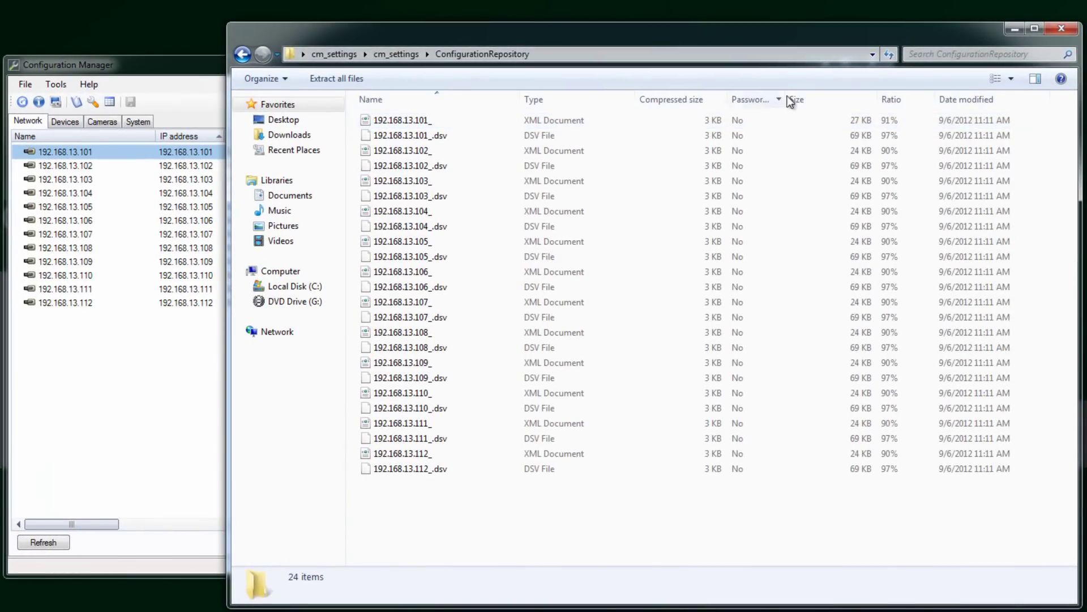
left_click(1072, 32)
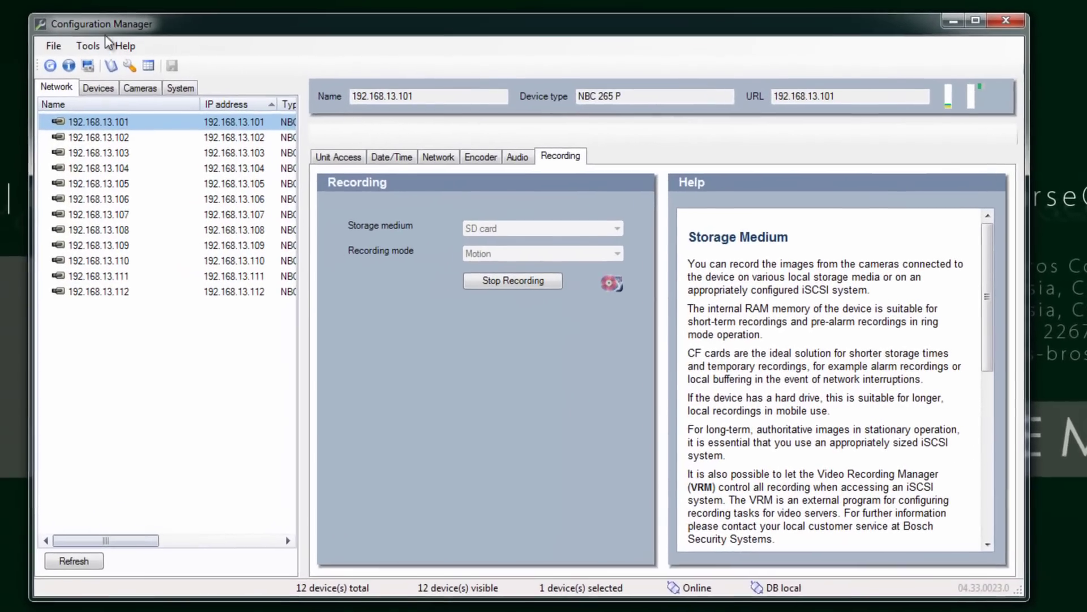
Review the devices allocated to the CCTV group in the Device Allocator, collapse the group, and accept the allocation
left_click(88, 45)
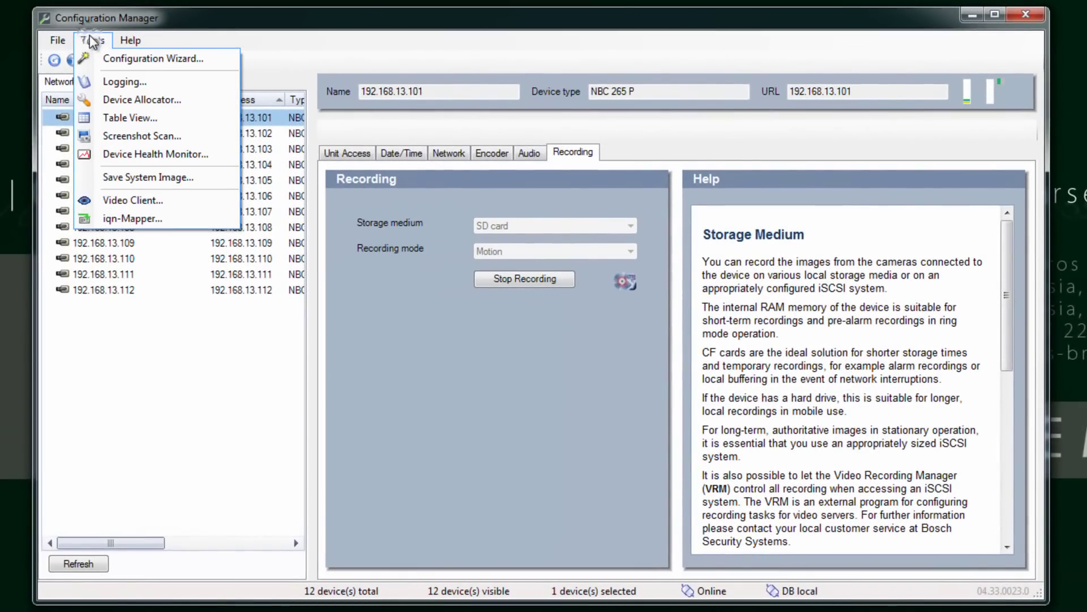
left_click(142, 99)
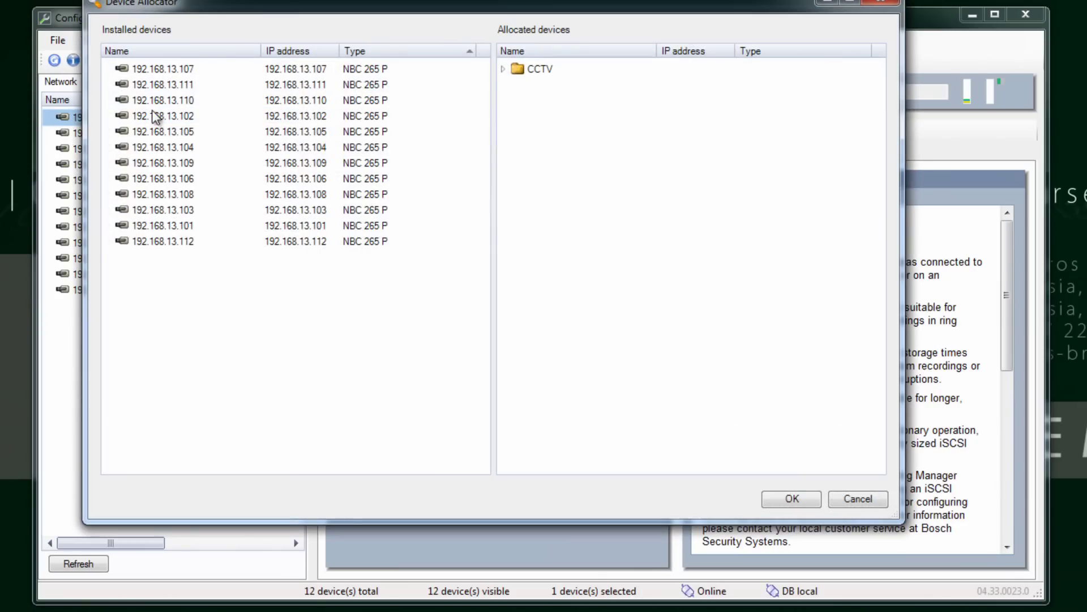
left_click(501, 73)
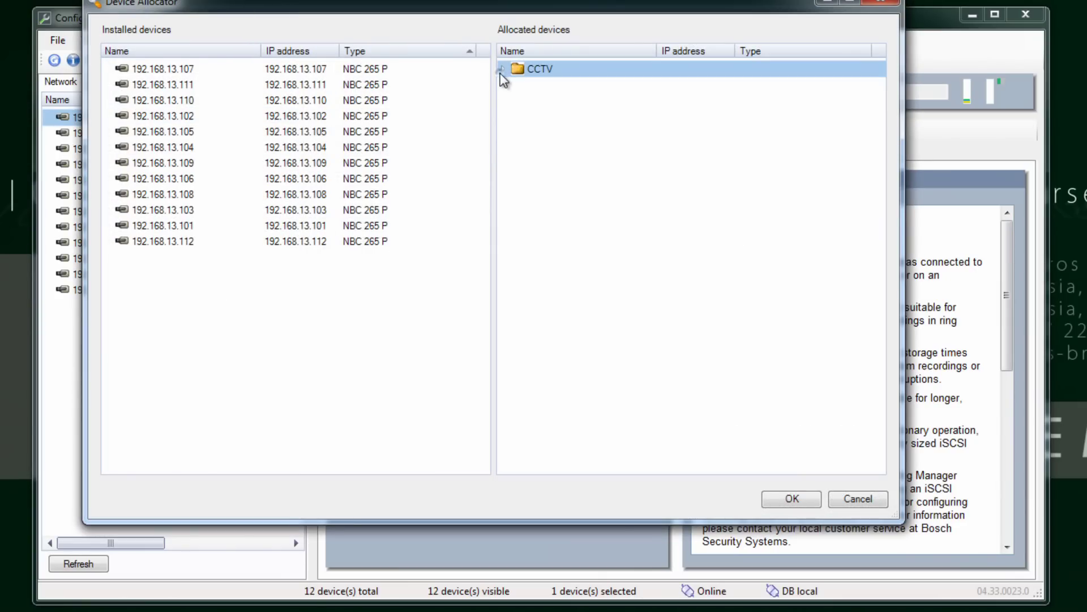
left_click(502, 69)
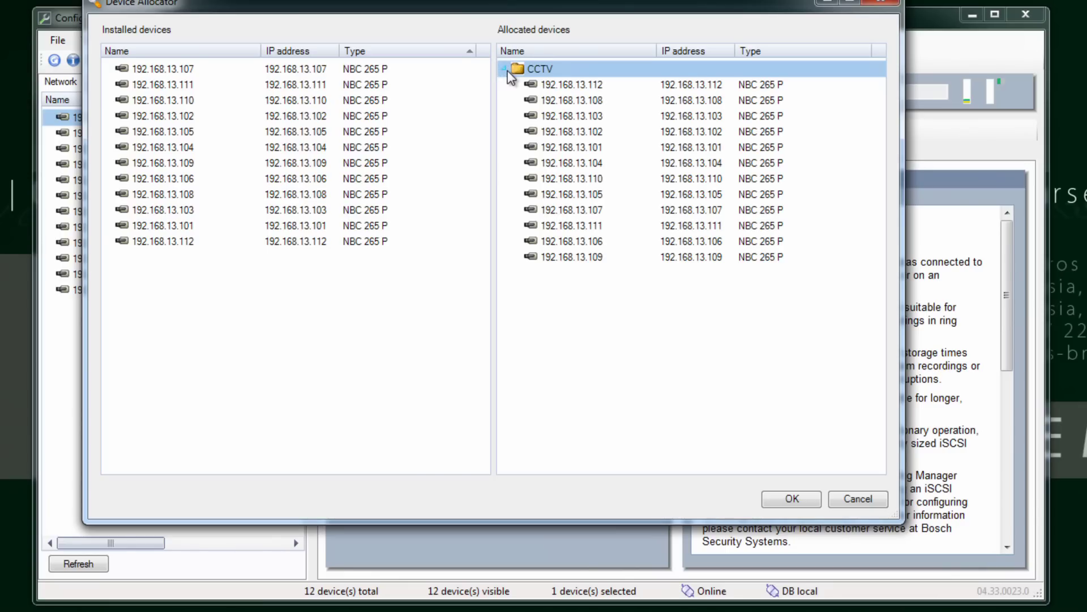
left_click(508, 70)
left_click(793, 499)
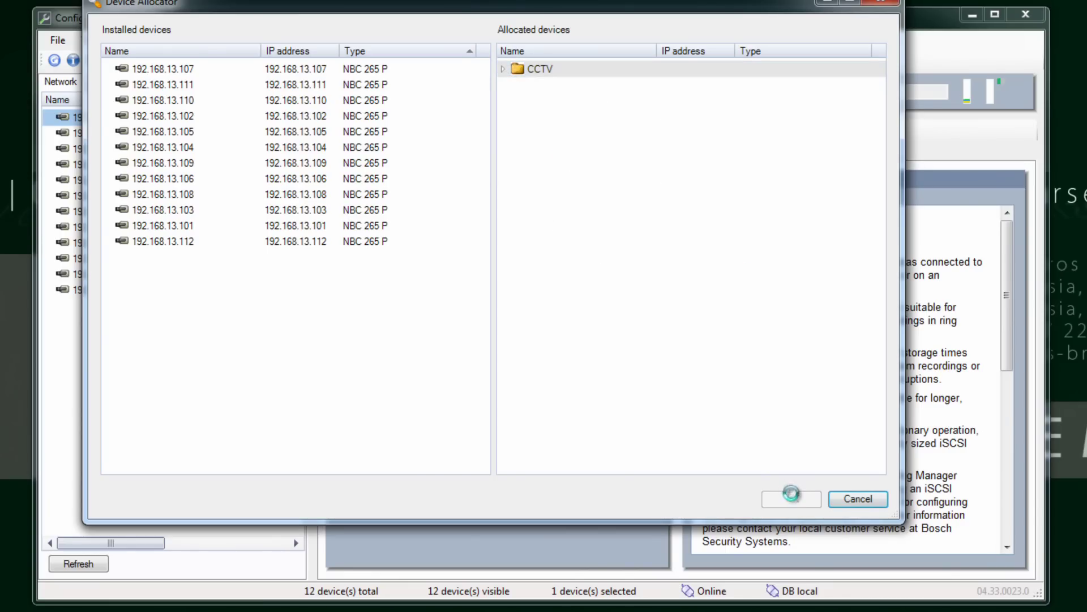